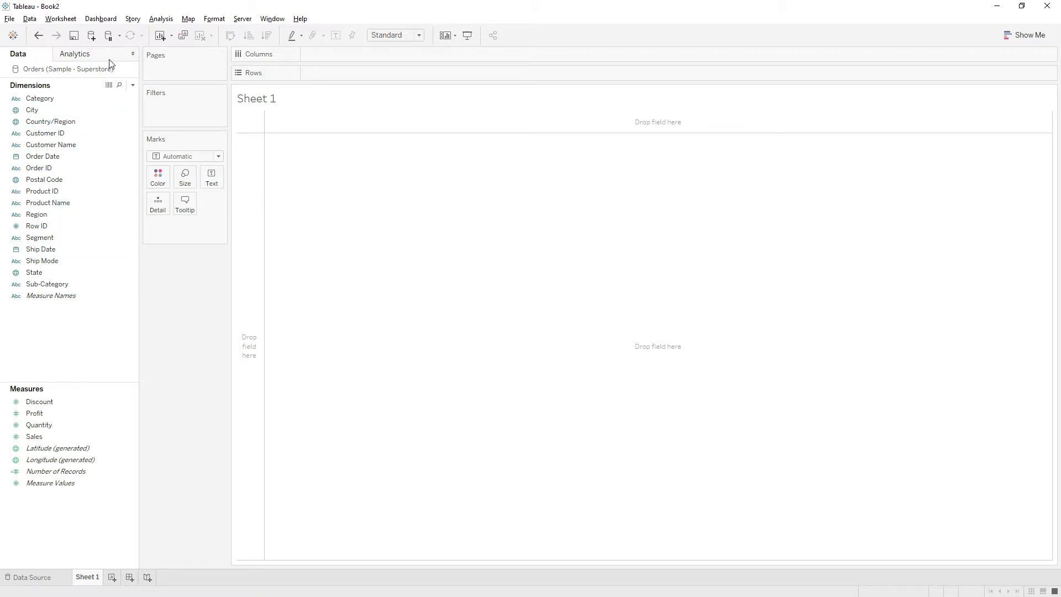
Show the Analytics pane for the empty Sheet 1 worksheet
{"action": "left_click", "coordinate": [81, 55]}
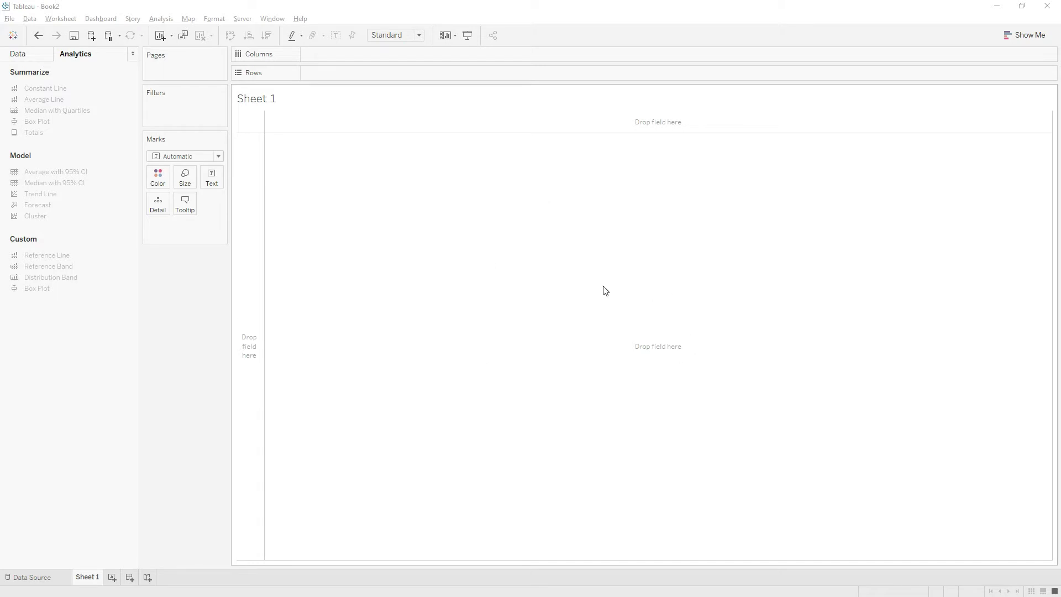
Chart SUM(Sales) as bars by Category, with Category on Columns and Sales on Rows
{"action": "left_click", "coordinate": [18, 54]}
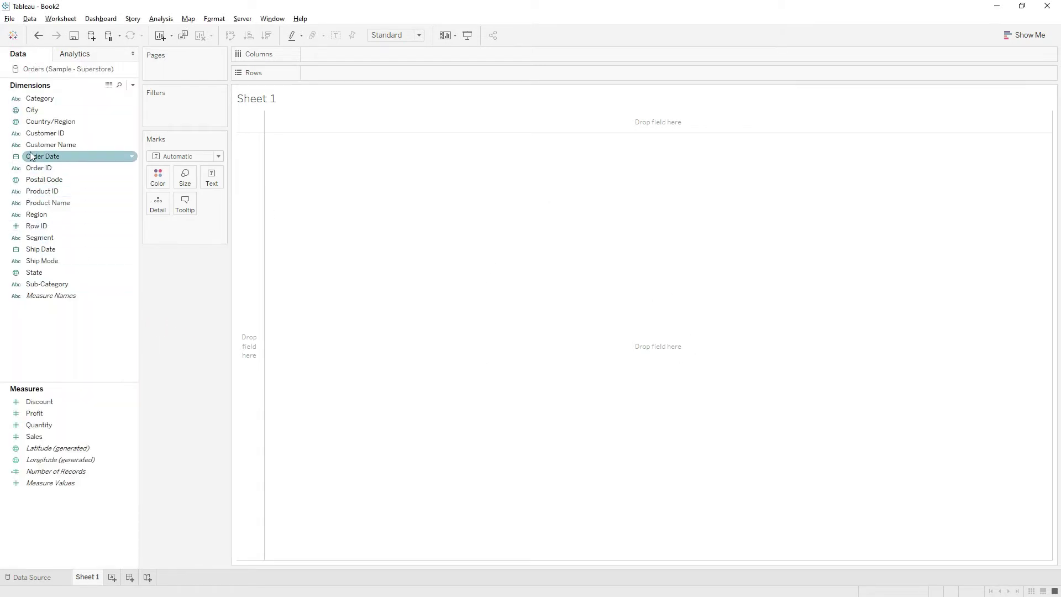
{"action": "left_click_drag", "start_coordinate": [41, 98], "coordinate": [325, 60]}
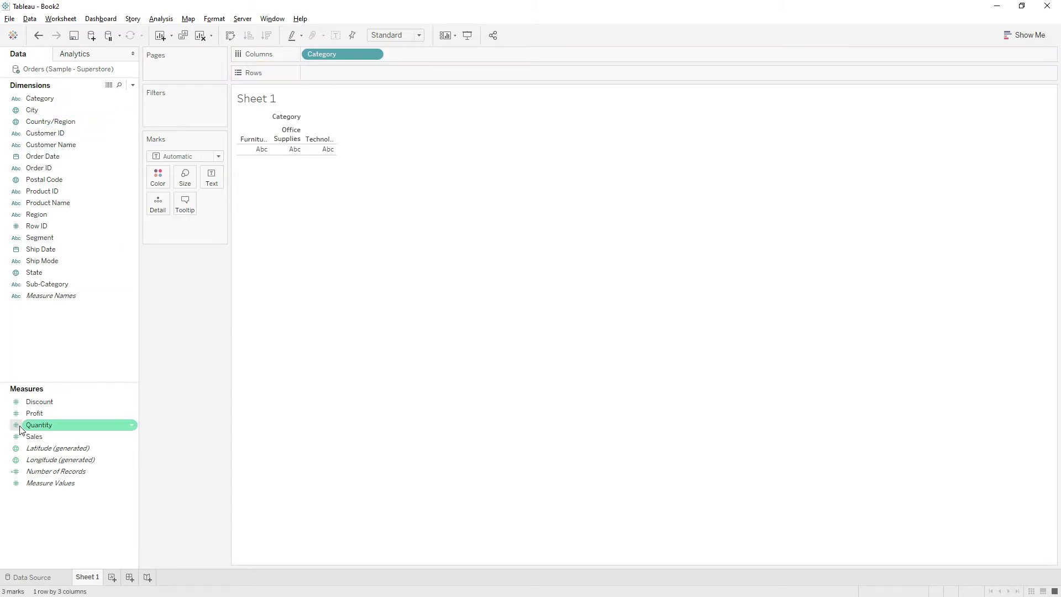
{"action": "left_click_drag", "start_coordinate": [32, 439], "coordinate": [317, 76]}
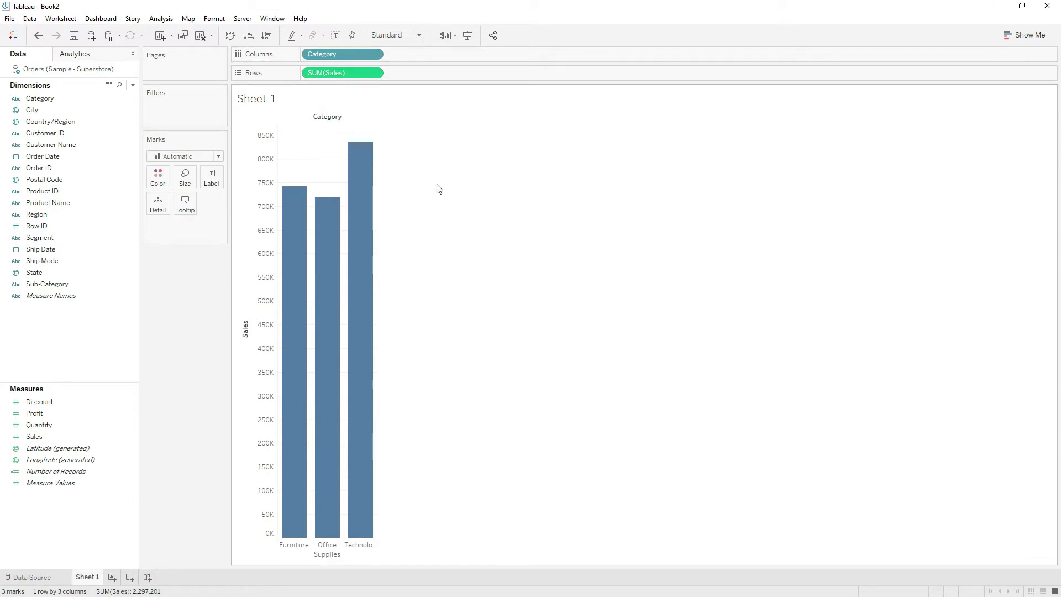
Turn the Category sales bars into packed bubbles from Show Me, then close Show Me
{"action": "left_click", "coordinate": [1022, 35]}
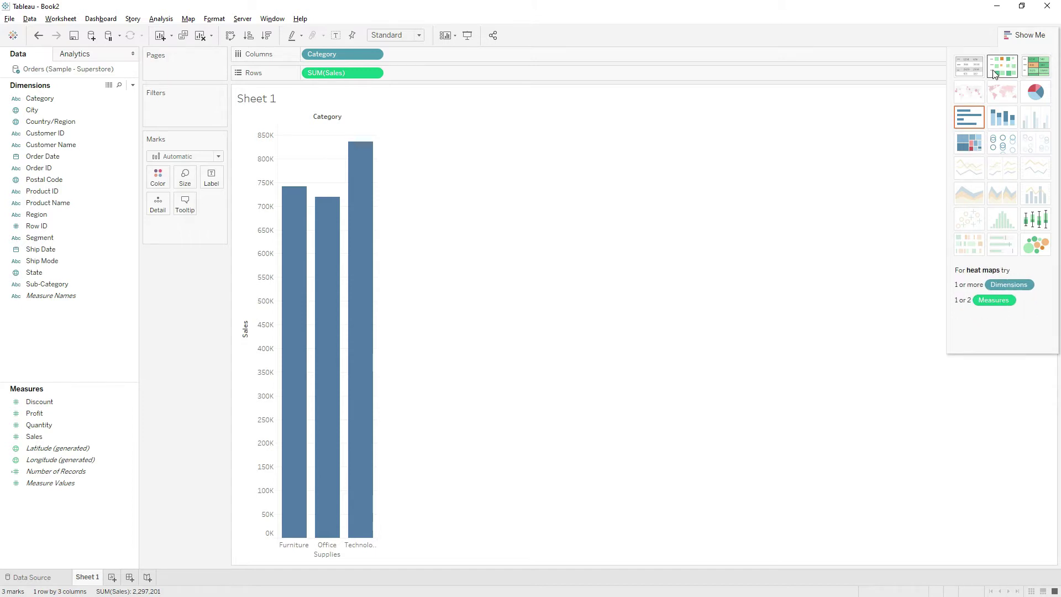
{"action": "left_click", "coordinate": [1037, 247]}
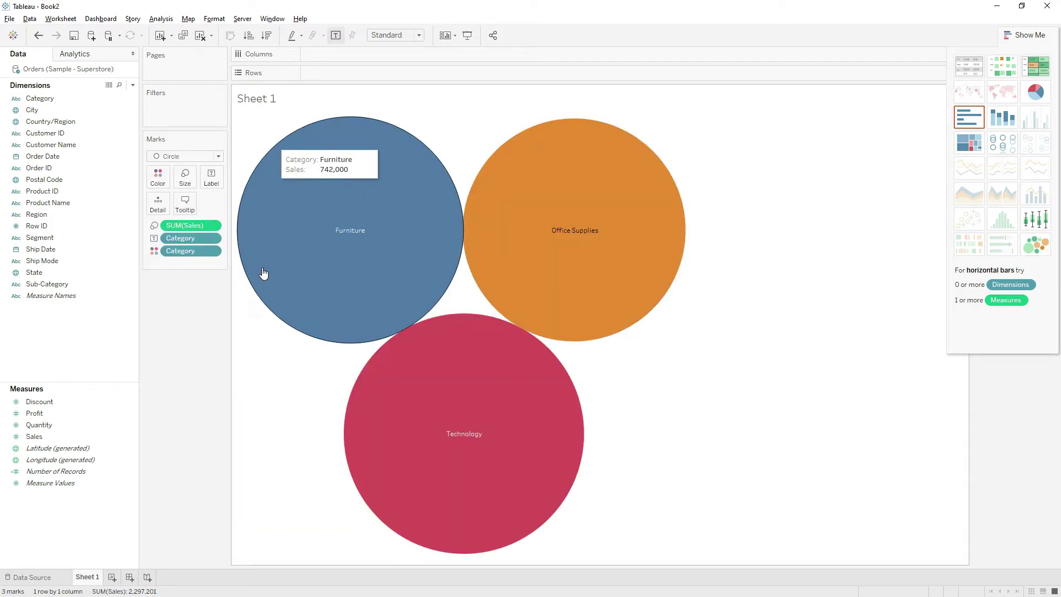
{"action": "mouse_move", "coordinate": [410, 343]}
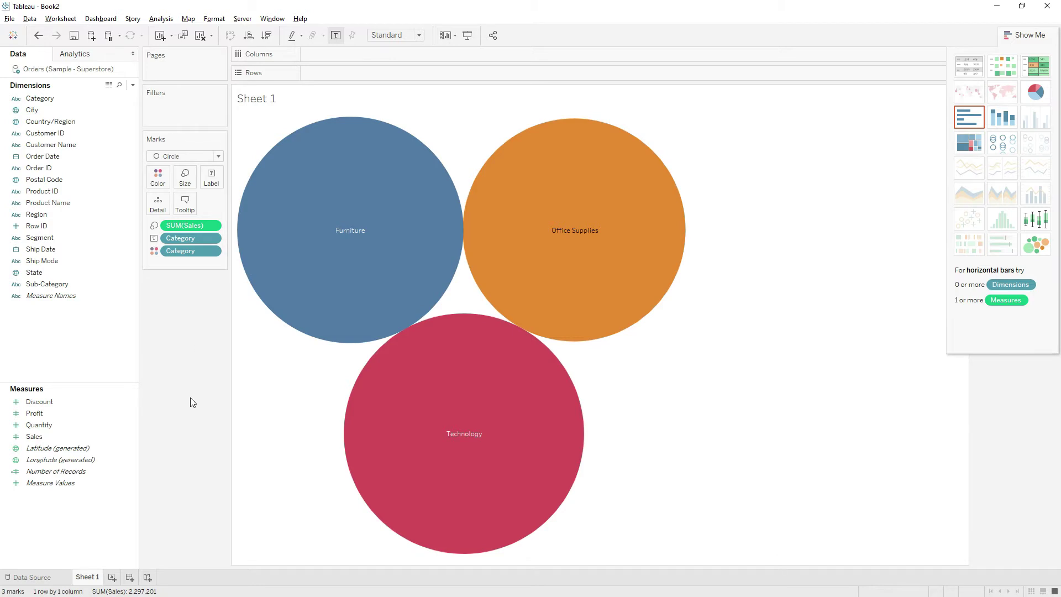
{"action": "left_click", "coordinate": [840, 218]}
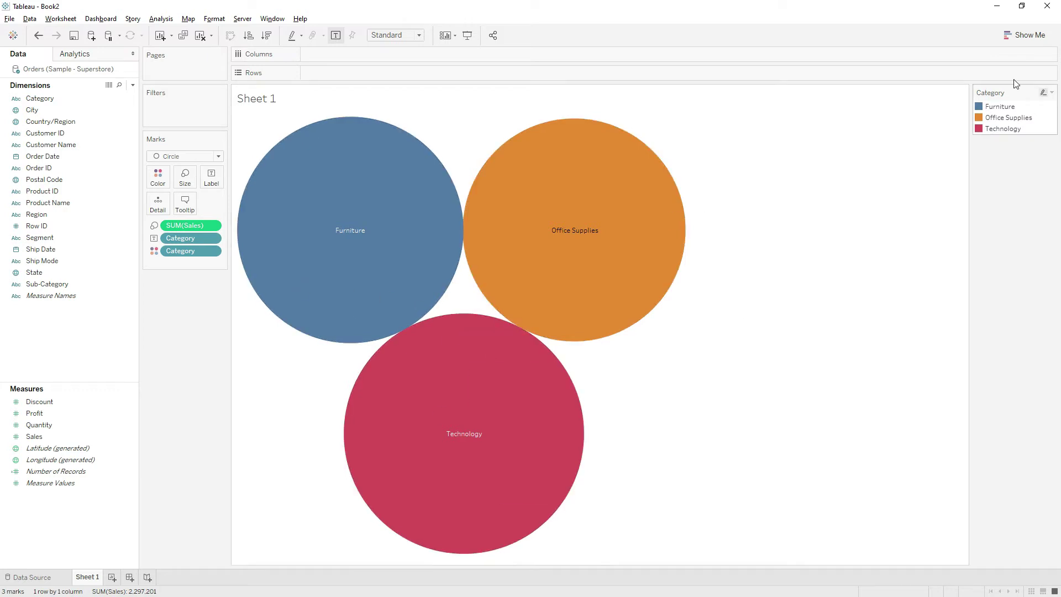
{"action": "left_click", "coordinate": [1024, 35]}
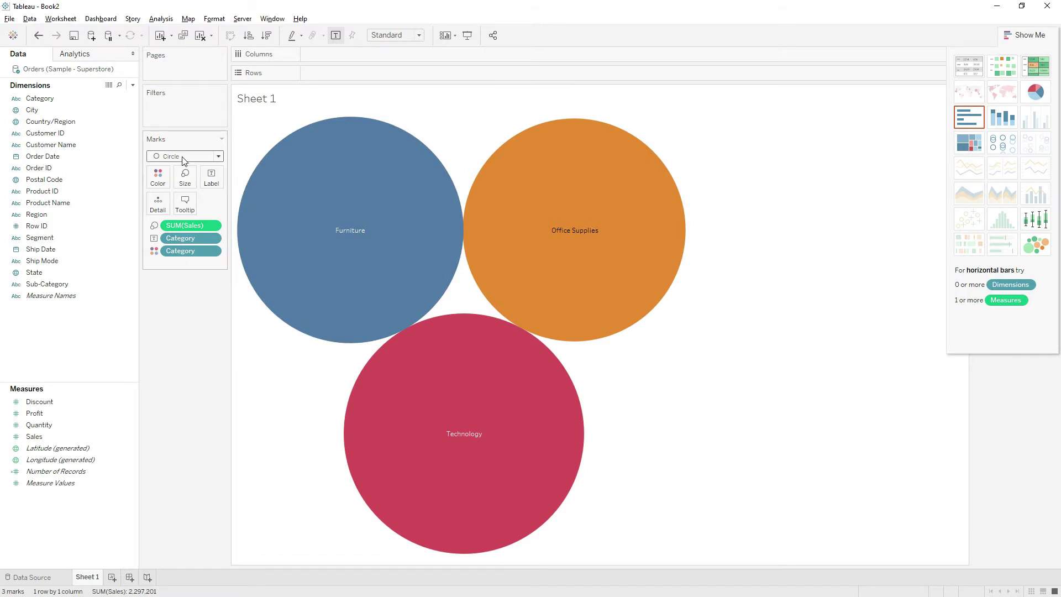
{"action": "left_click", "coordinate": [1042, 34]}
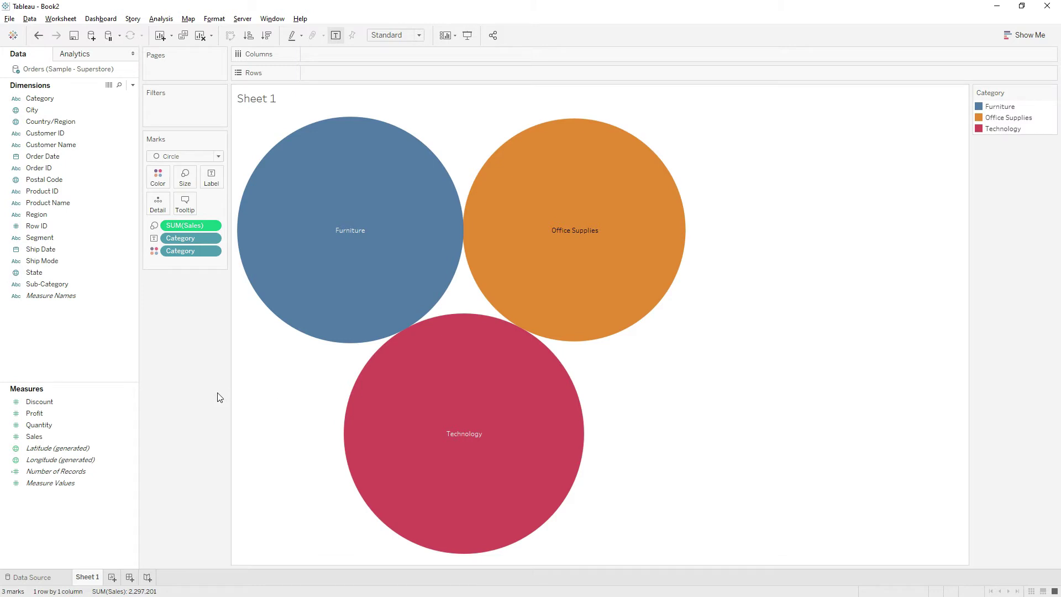
Add Sheet 2, Sheet 3, Dashboard 1 and Story 1, then return to Sheet 1
{"action": "left_click", "coordinate": [112, 578]}
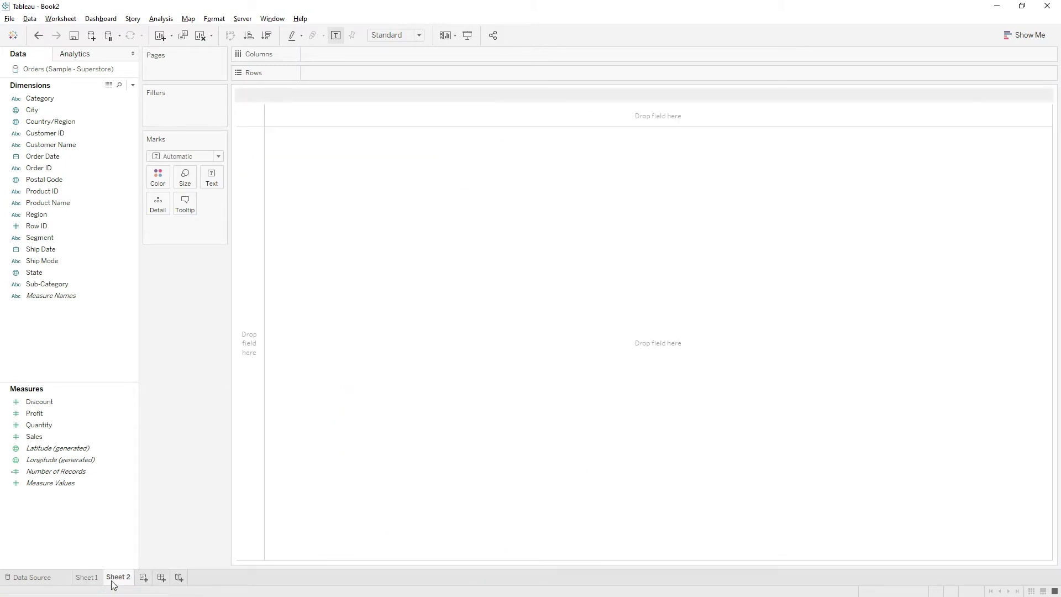
{"action": "left_click", "coordinate": [146, 580]}
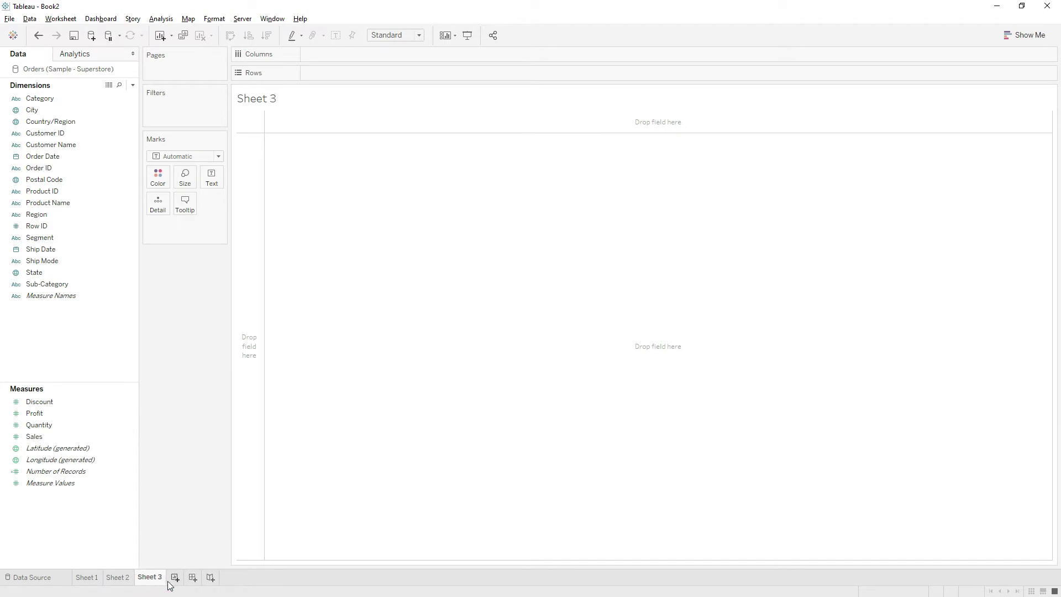
{"action": "left_click", "coordinate": [193, 578]}
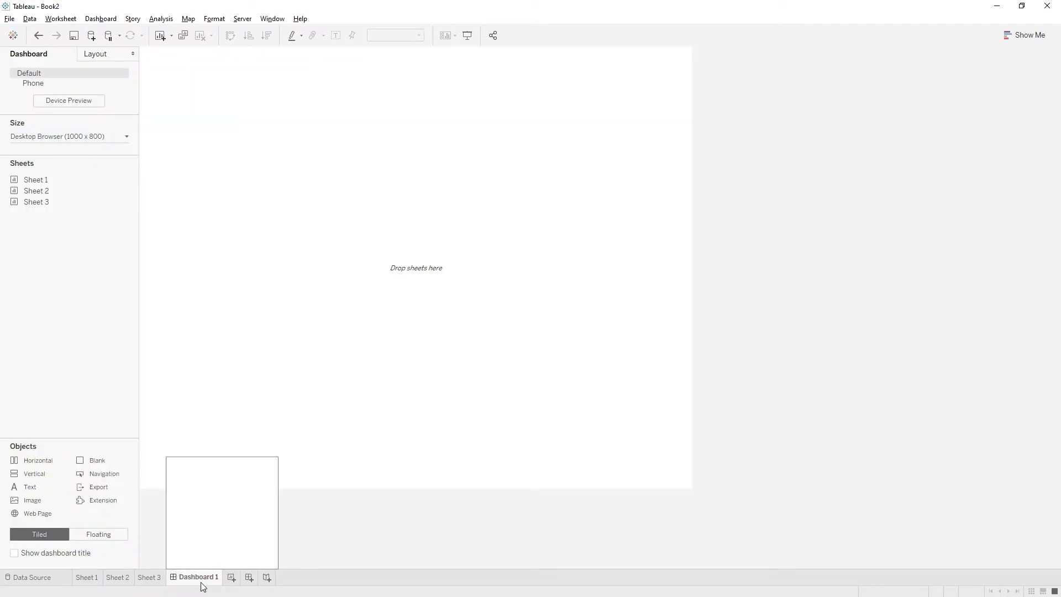
{"action": "left_click", "coordinate": [269, 578]}
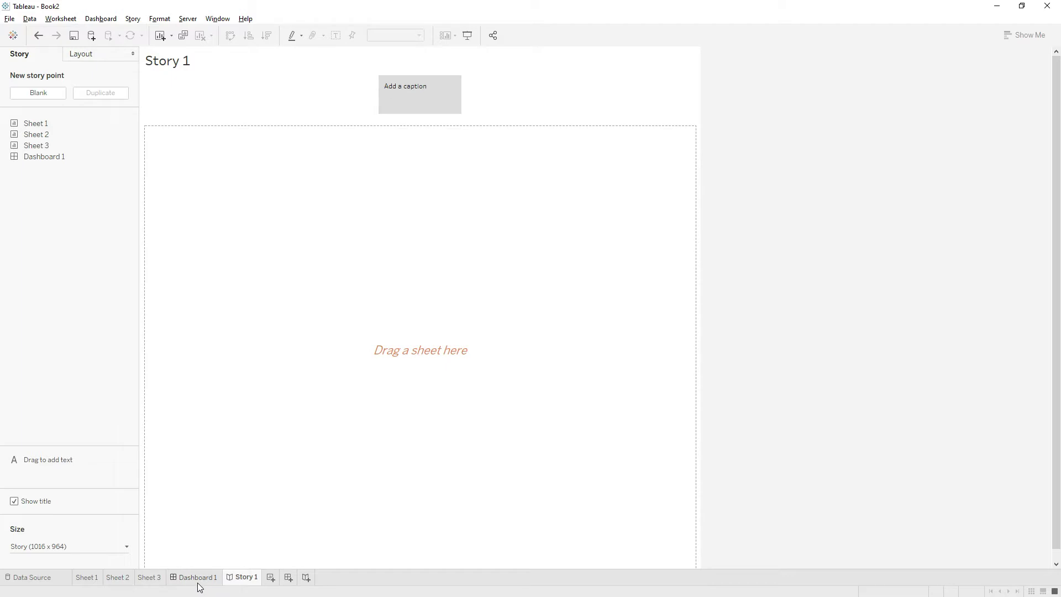
{"action": "left_click", "coordinate": [93, 577]}
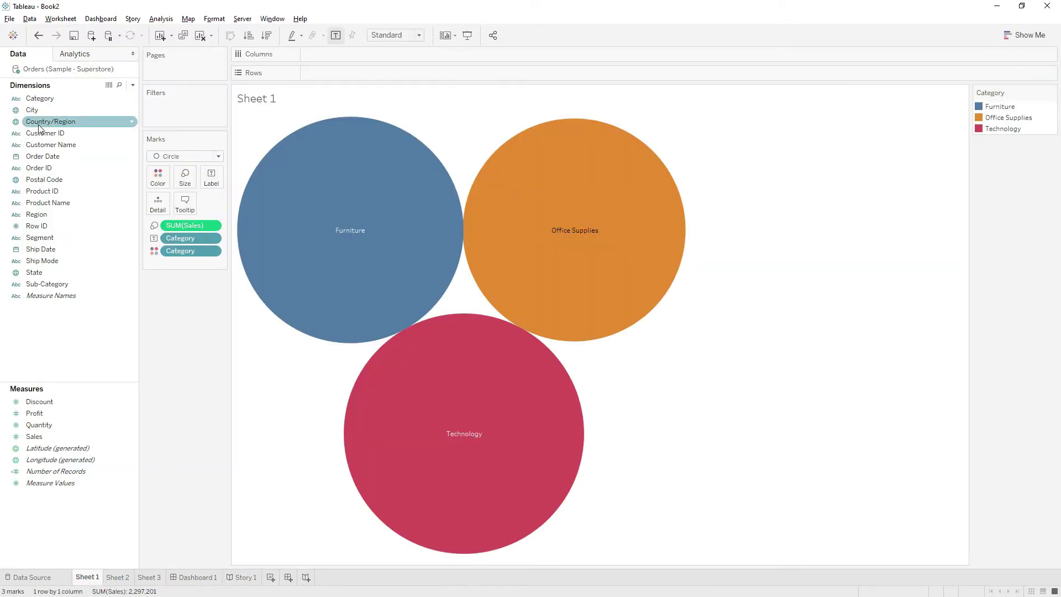
{"action": "left_click", "coordinate": [13, 38]}
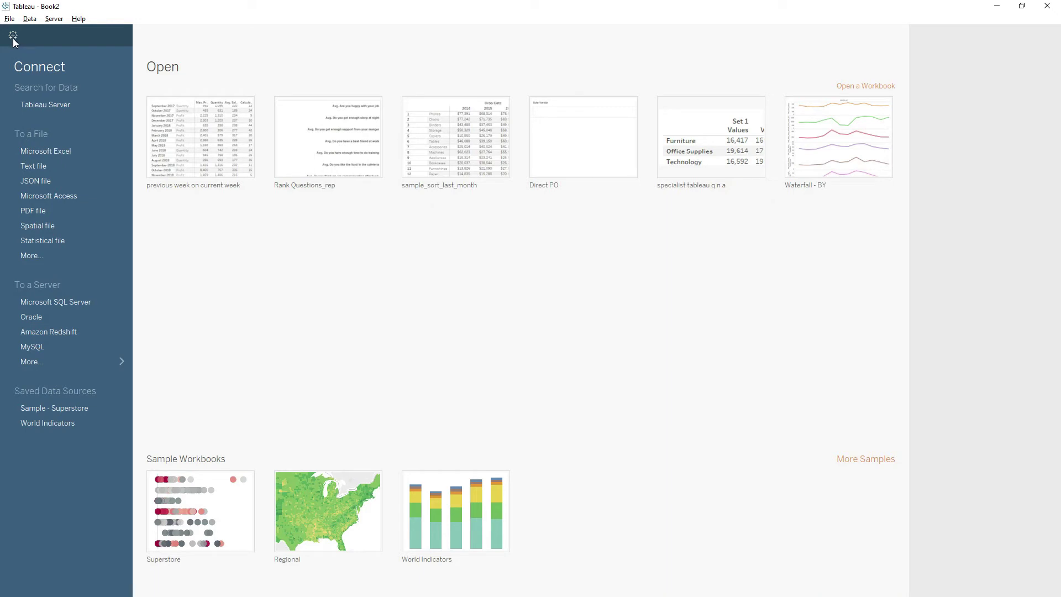
{"action": "left_click", "coordinate": [15, 37]}
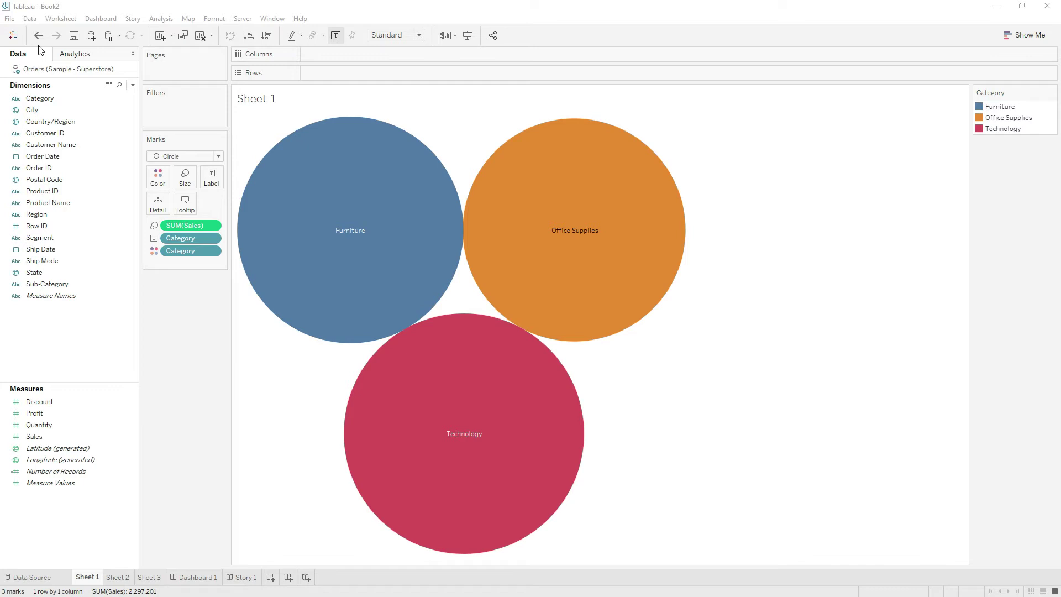
Undo the creation of Story 1 and Dashboard 1, then redo both
{"action": "left_click", "coordinate": [72, 98]}
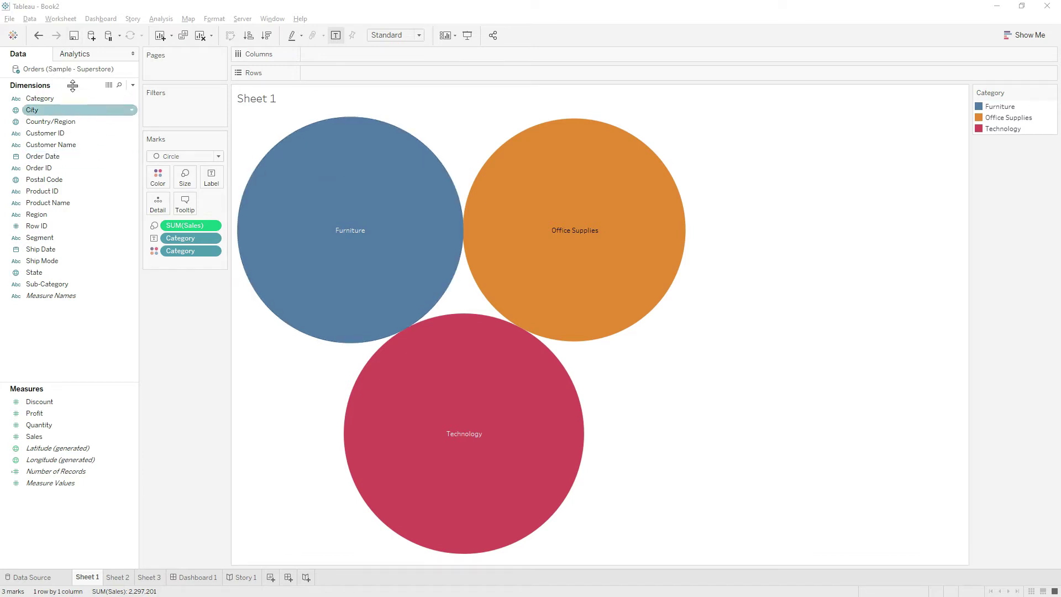
{"action": "left_click", "coordinate": [38, 36]}
{"action": "left_click", "coordinate": [38, 36]}
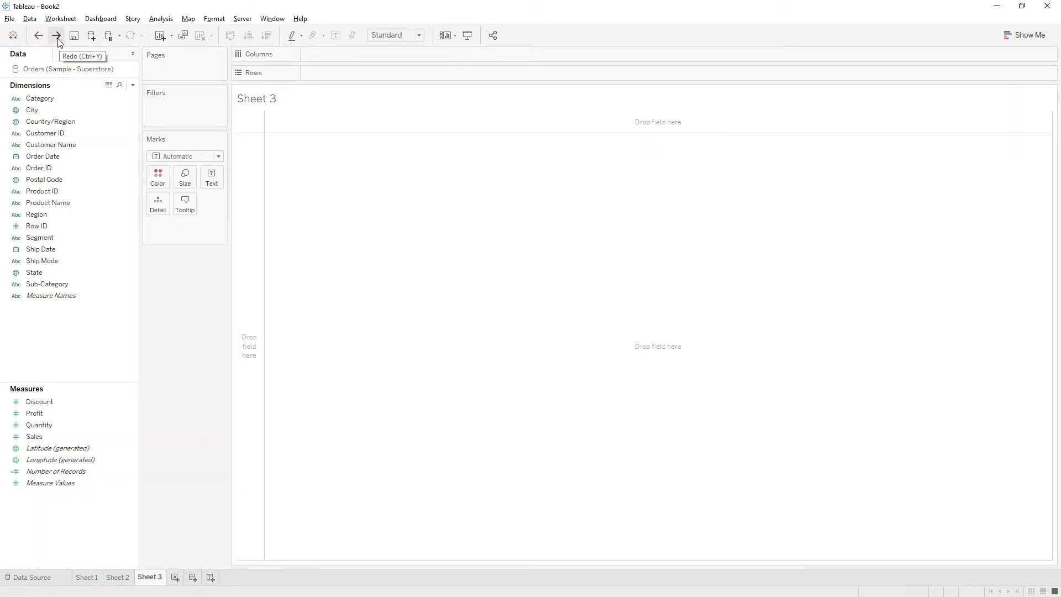
{"action": "left_click", "coordinate": [58, 37]}
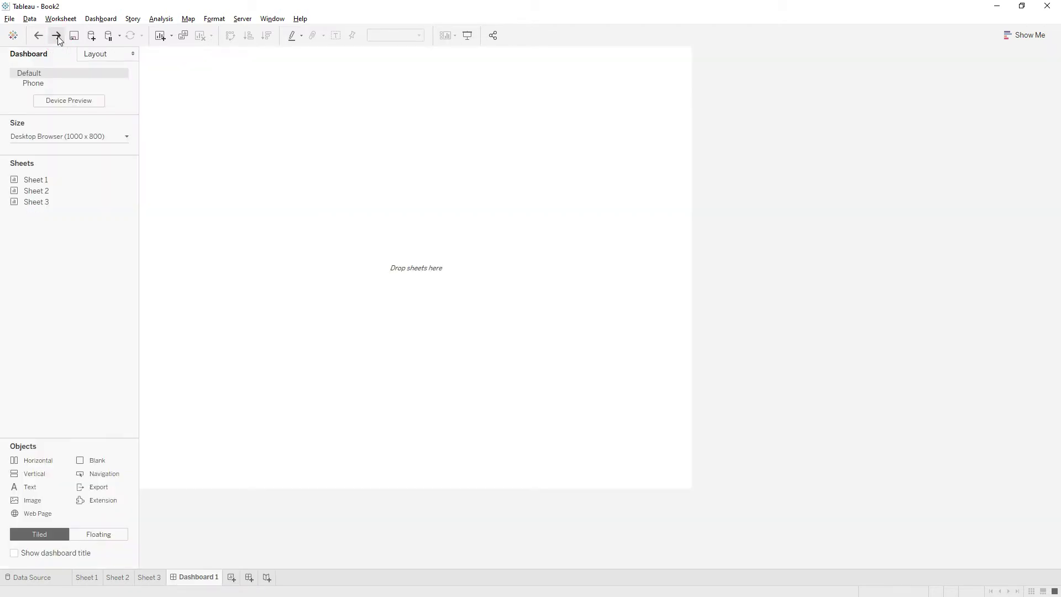
{"action": "left_click", "coordinate": [57, 37]}
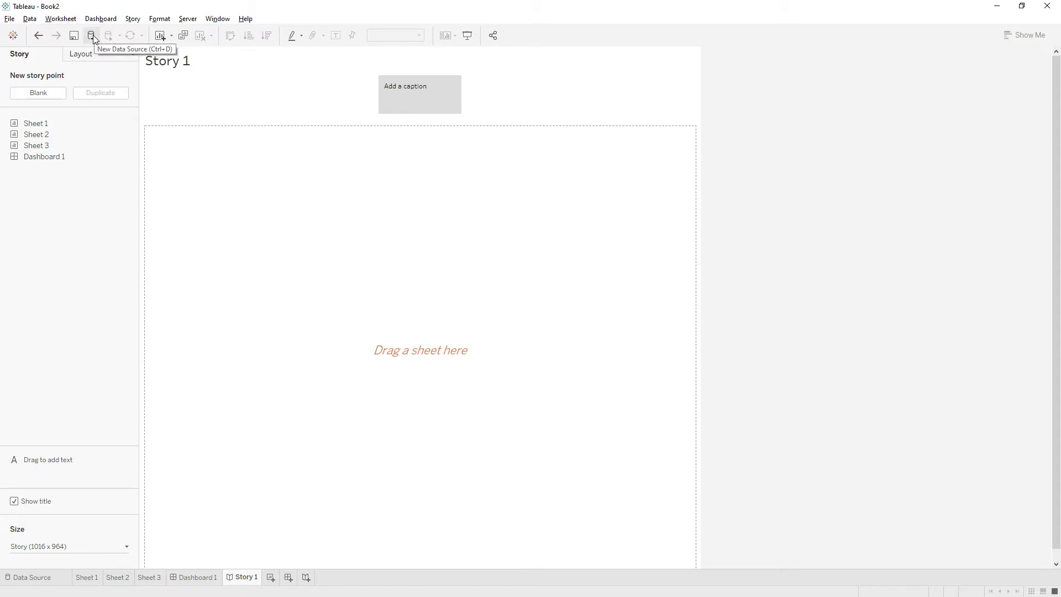
Sign in to a new MySQL server connection with the account password
{"action": "left_click", "coordinate": [92, 35]}
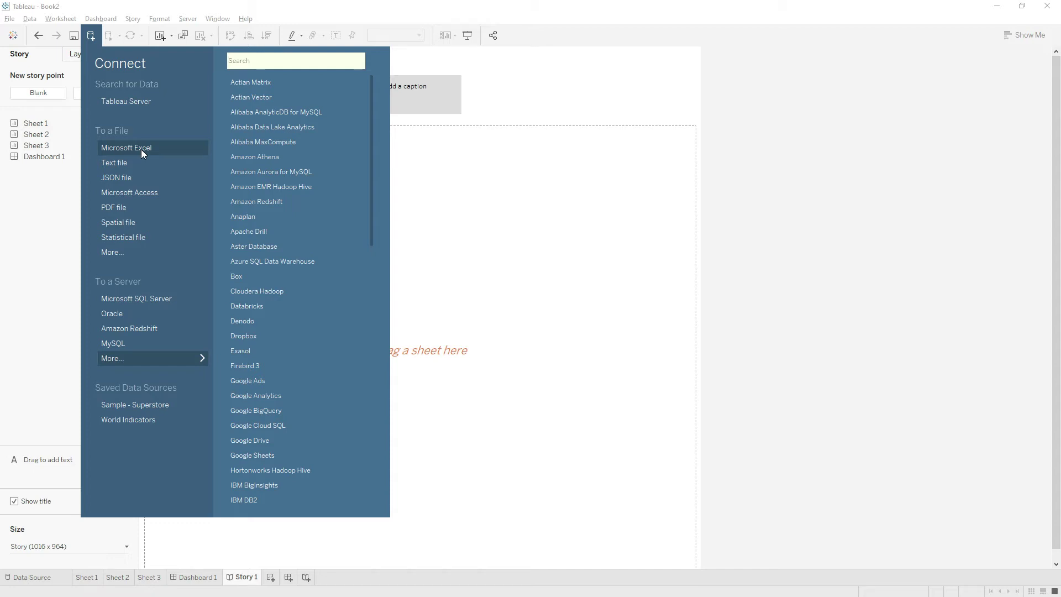
{"action": "left_click", "coordinate": [112, 343]}
{"action": "left_click", "coordinate": [353, 234]}
{"action": "type", "text": "root"}
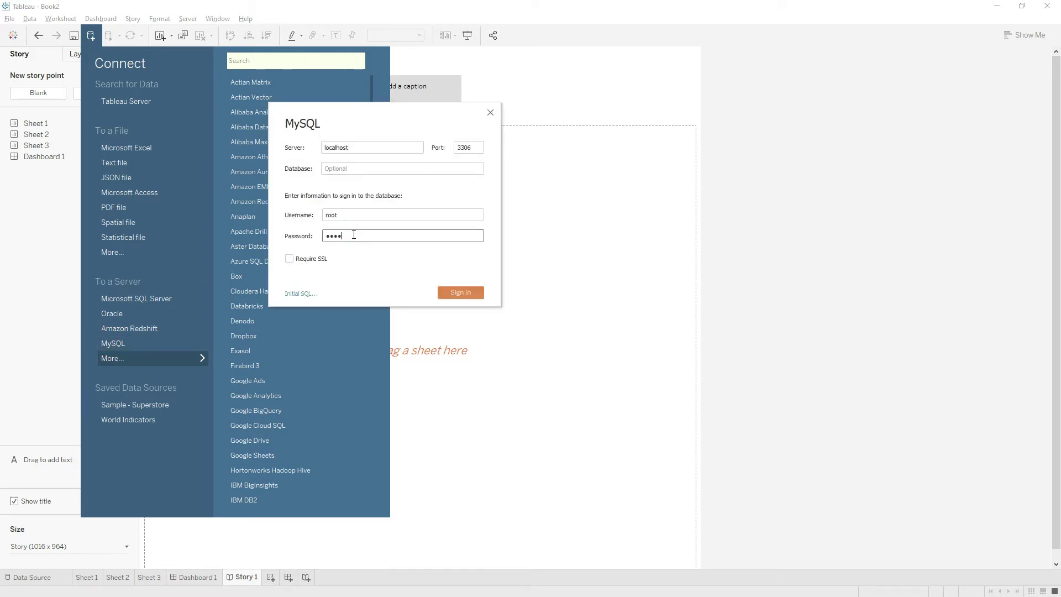
{"action": "left_click", "coordinate": [452, 292]}
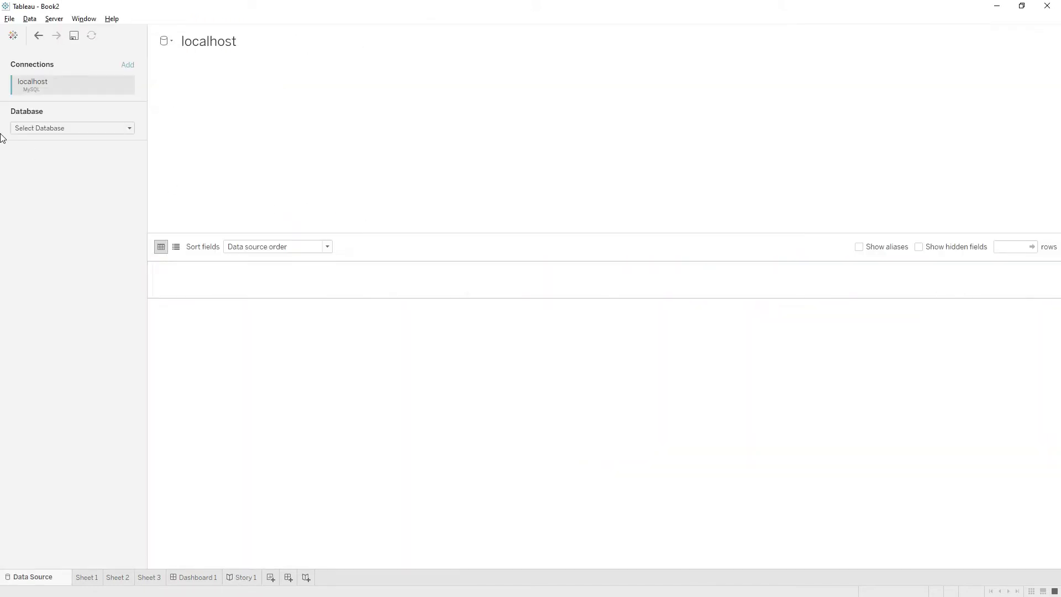
Pick the sqlguystore database and add its orders table to the canvas
{"action": "left_click", "coordinate": [33, 127]}
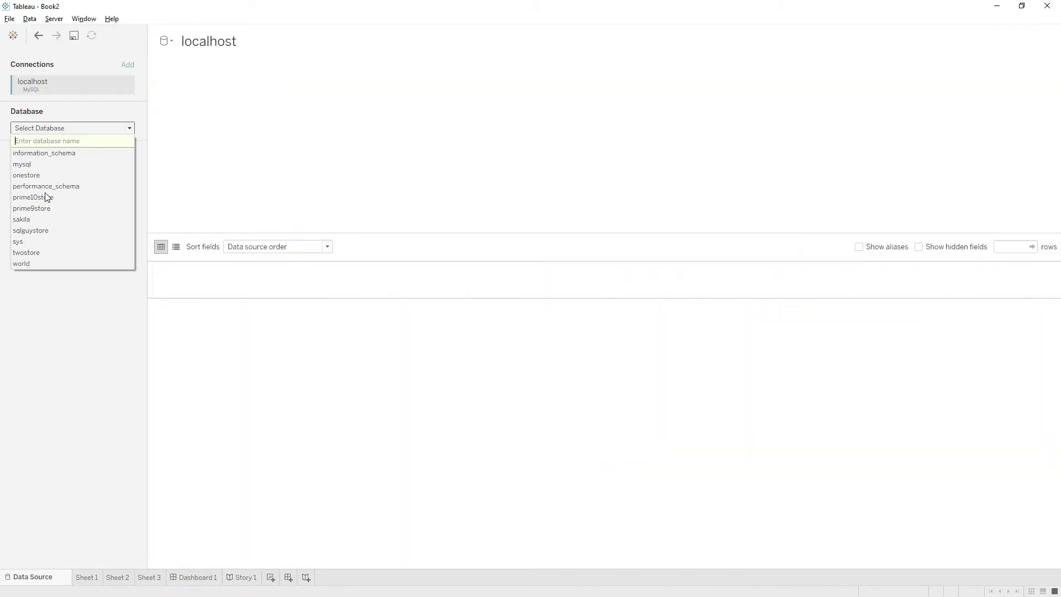
{"action": "left_click", "coordinate": [34, 231]}
{"action": "left_click_drag", "start_coordinate": [37, 231], "coordinate": [262, 208]}
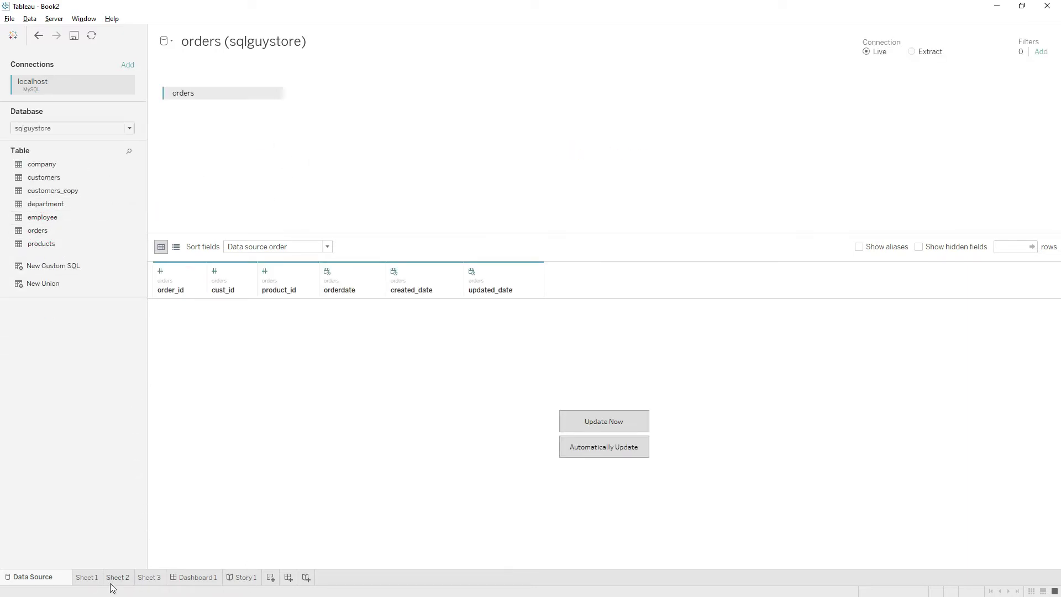
Return to Sheet 1's Category bubble chart, with orders (sqlguystore) beside Superstore
{"action": "left_click", "coordinate": [88, 577]}
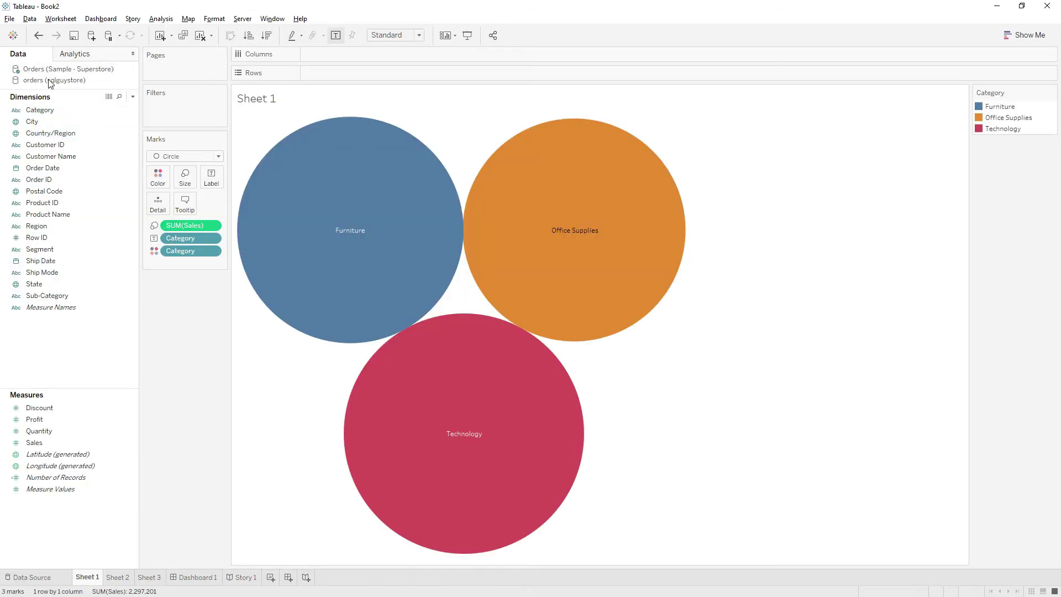
{"action": "left_click", "coordinate": [66, 112]}
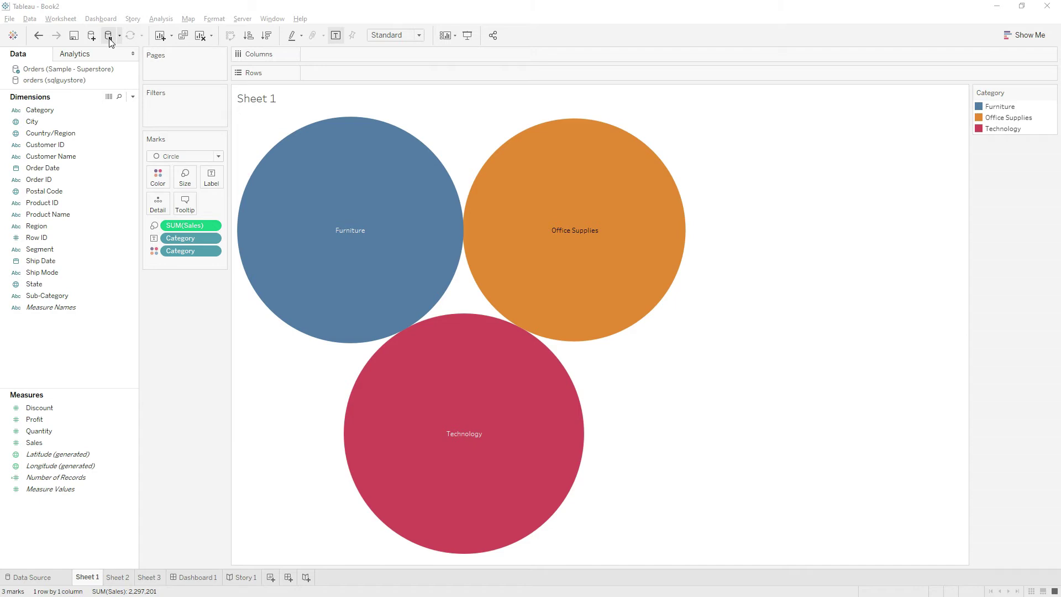
Pause auto updates, add Customer ID to Rows, run the update, then re-enable auto updates
{"action": "left_click", "coordinate": [119, 35]}
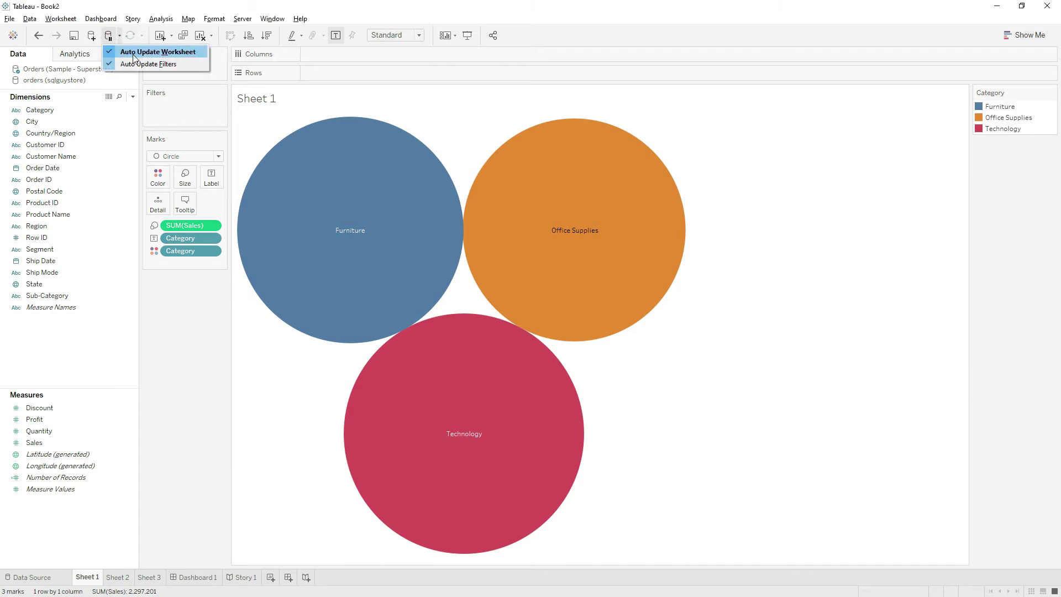
{"action": "left_click", "coordinate": [135, 52]}
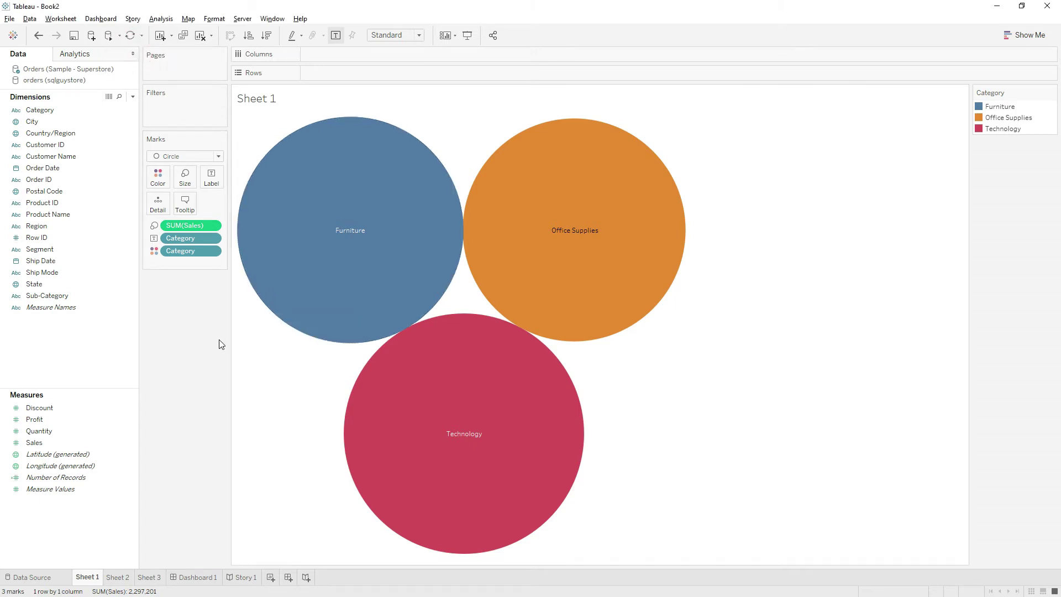
{"action": "left_click_drag", "start_coordinate": [44, 144], "coordinate": [339, 78]}
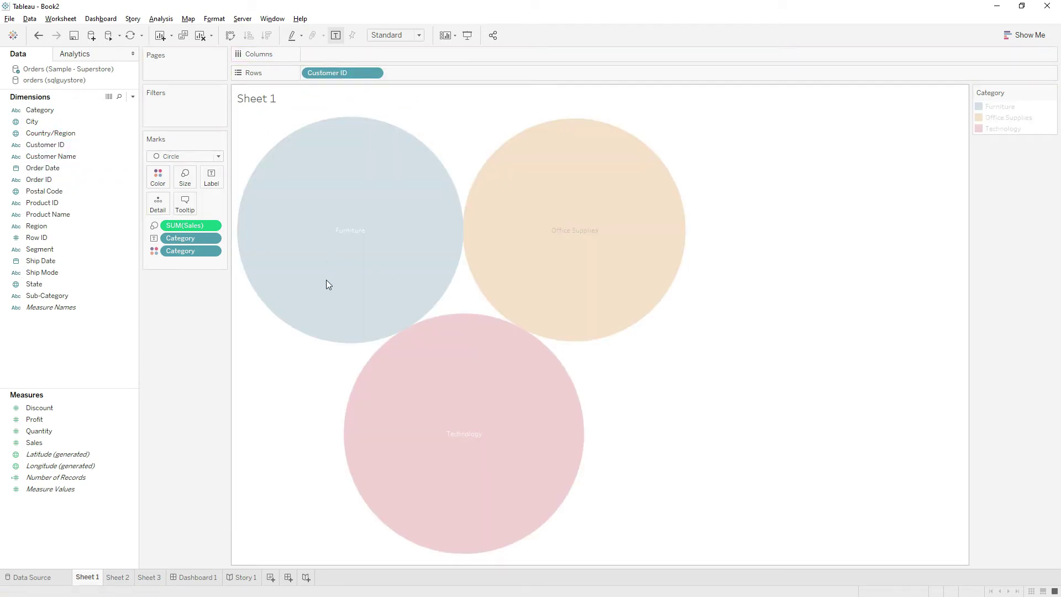
{"action": "left_click", "coordinate": [130, 36]}
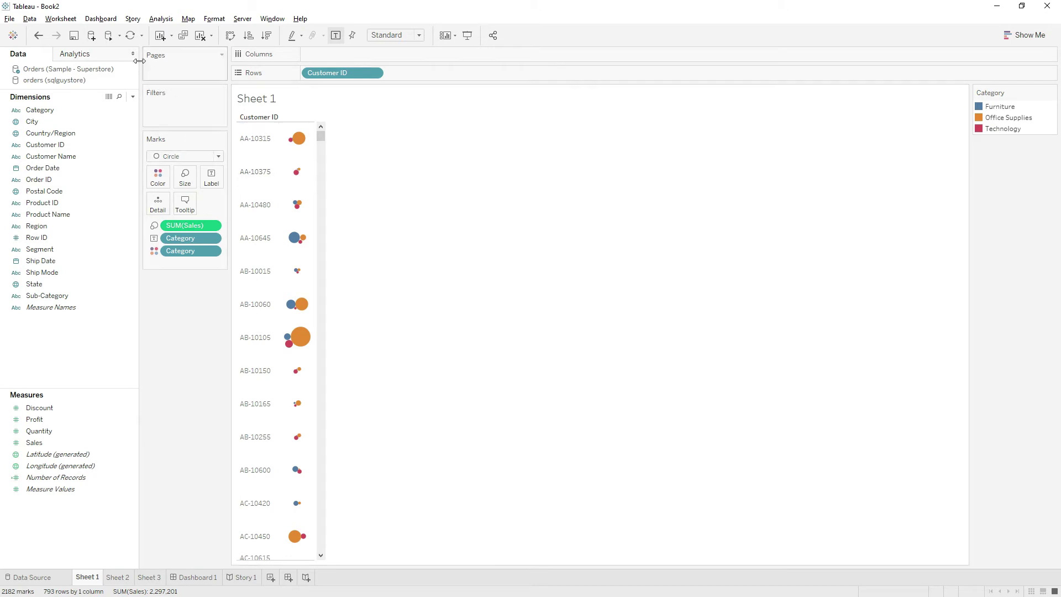
{"action": "left_click", "coordinate": [118, 37]}
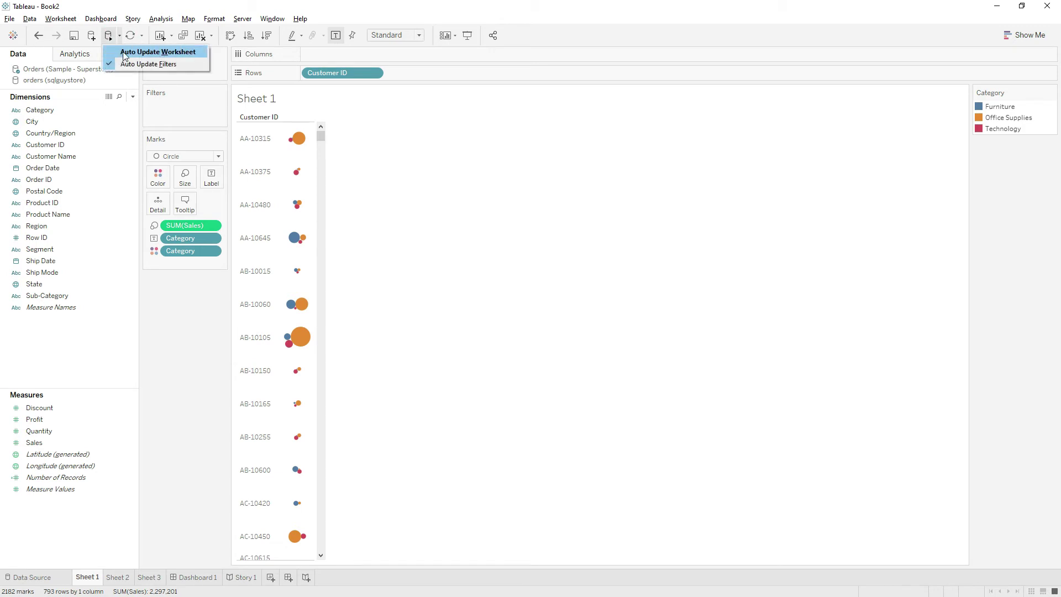
{"action": "left_click", "coordinate": [117, 52]}
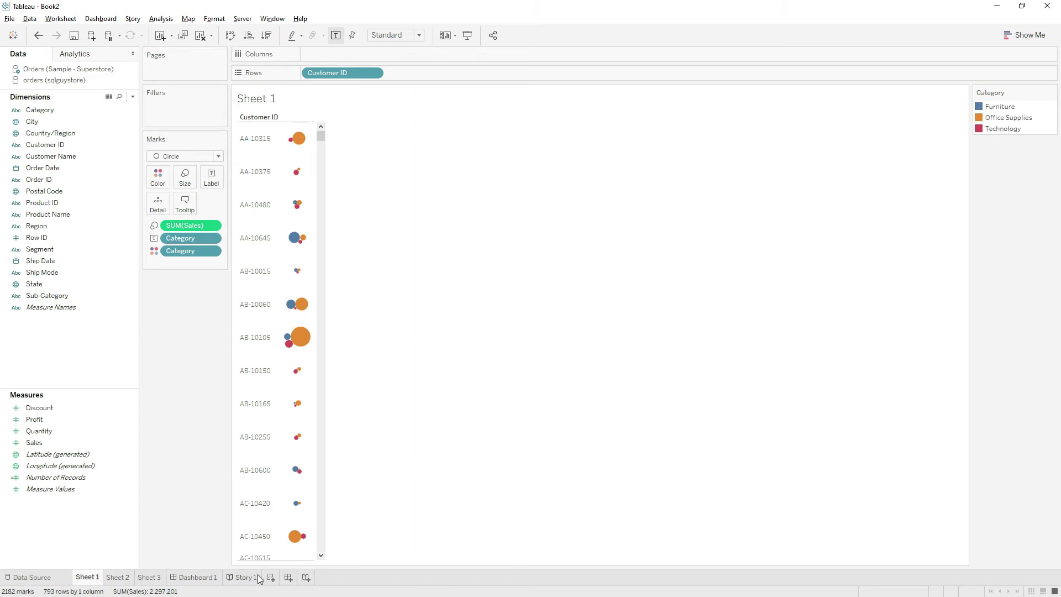
Duplicate Sheet 1 as Sheet 1 (2) with the same Customer ID circle chart
{"action": "left_click", "coordinate": [171, 35]}
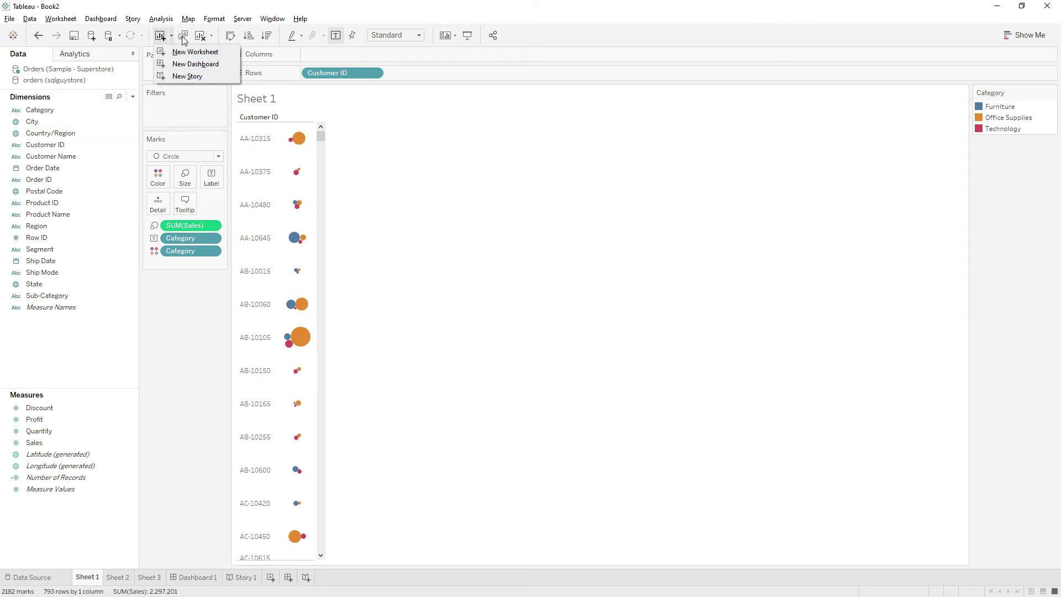
{"action": "left_click", "coordinate": [179, 354]}
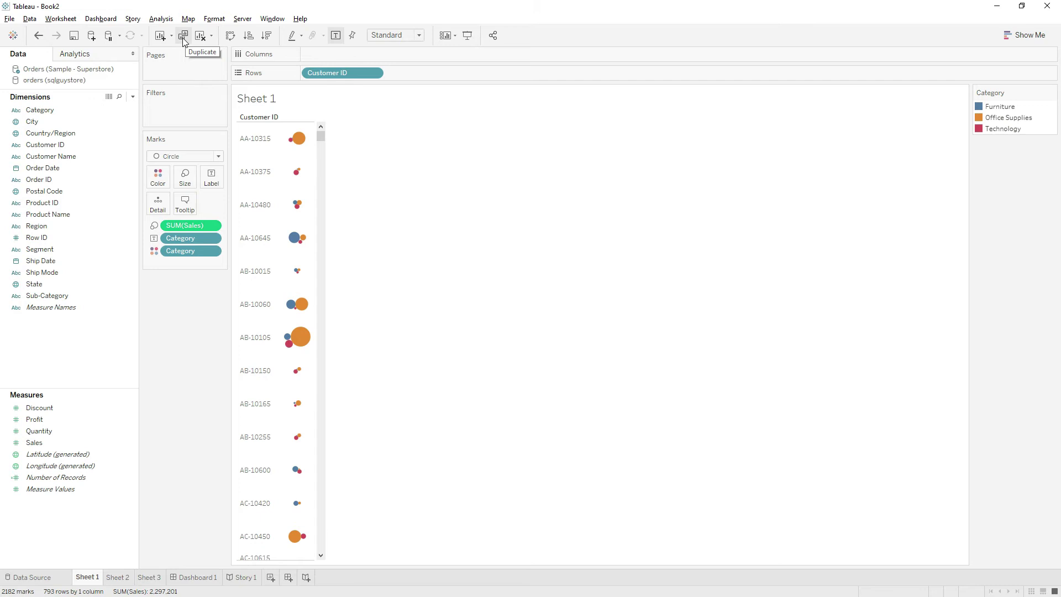
{"action": "left_click", "coordinate": [183, 37]}
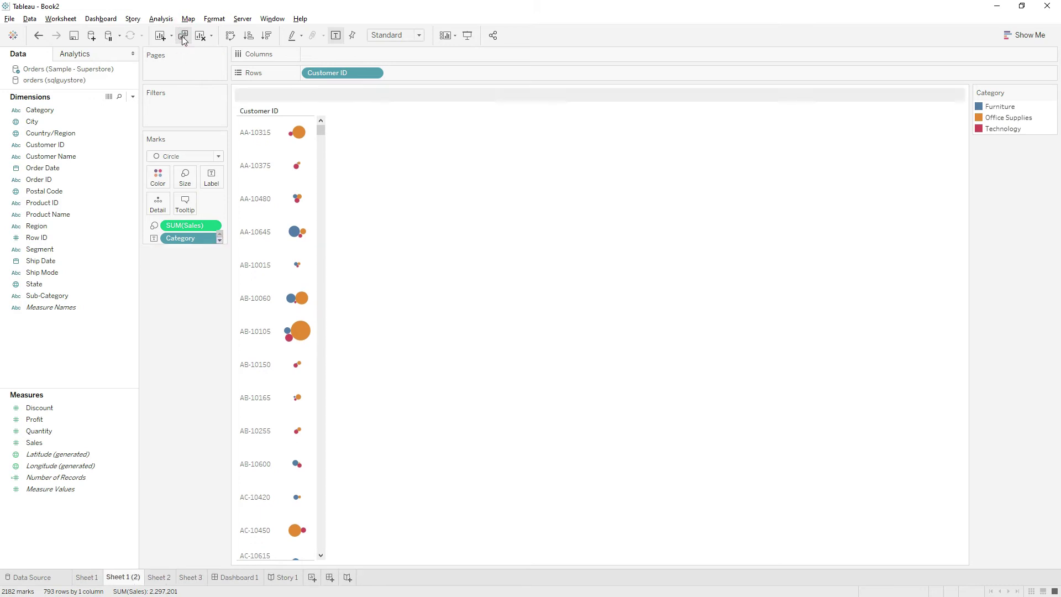
{"action": "mouse_move", "coordinate": [130, 579]}
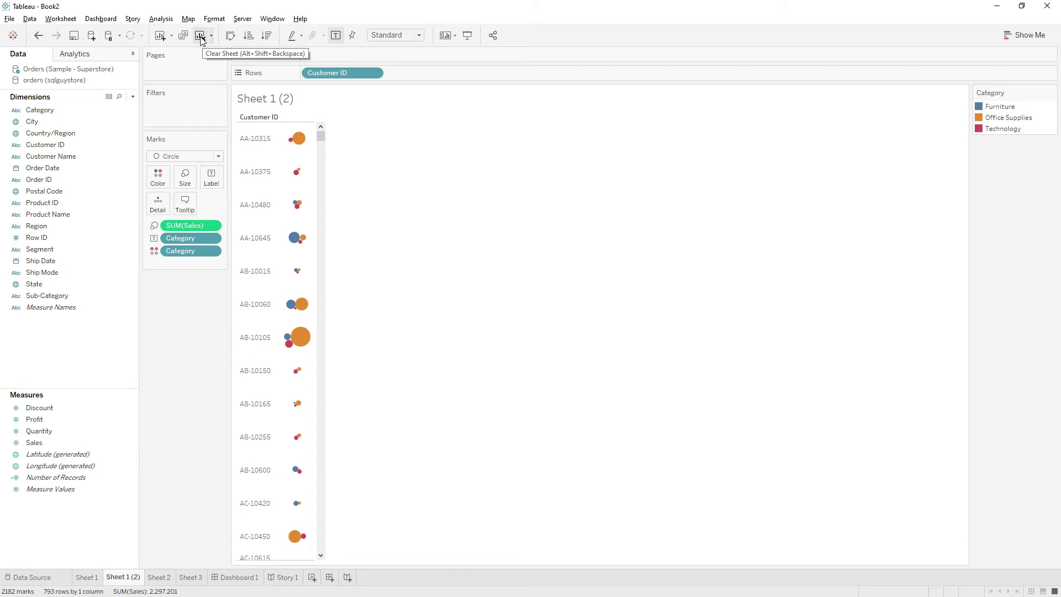
Clear all content from Sheet 1 (2), then switch back to Sheet 1
{"action": "left_click", "coordinate": [201, 38]}
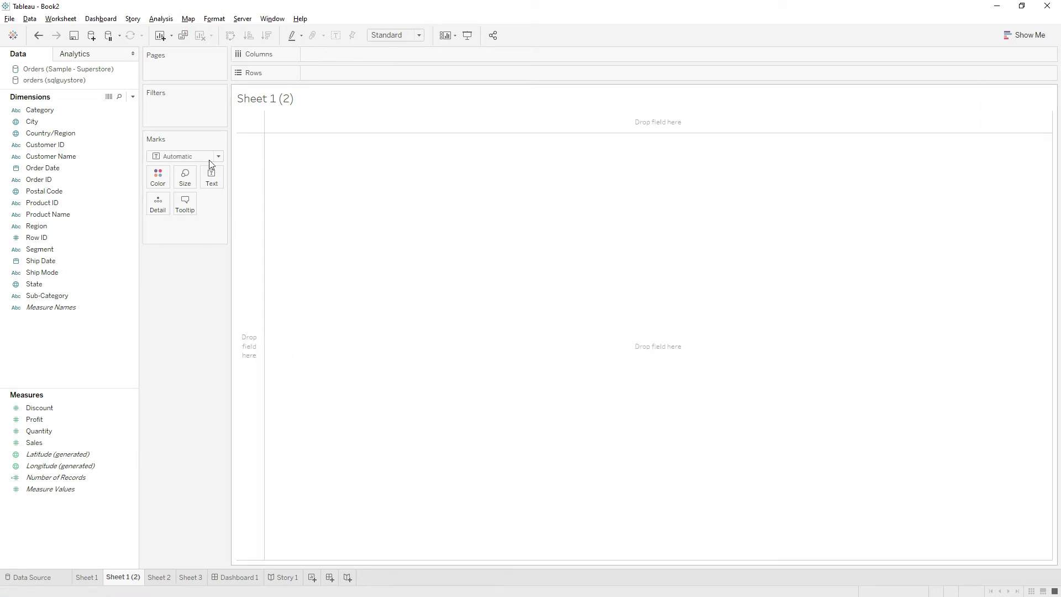
{"action": "left_click", "coordinate": [87, 577]}
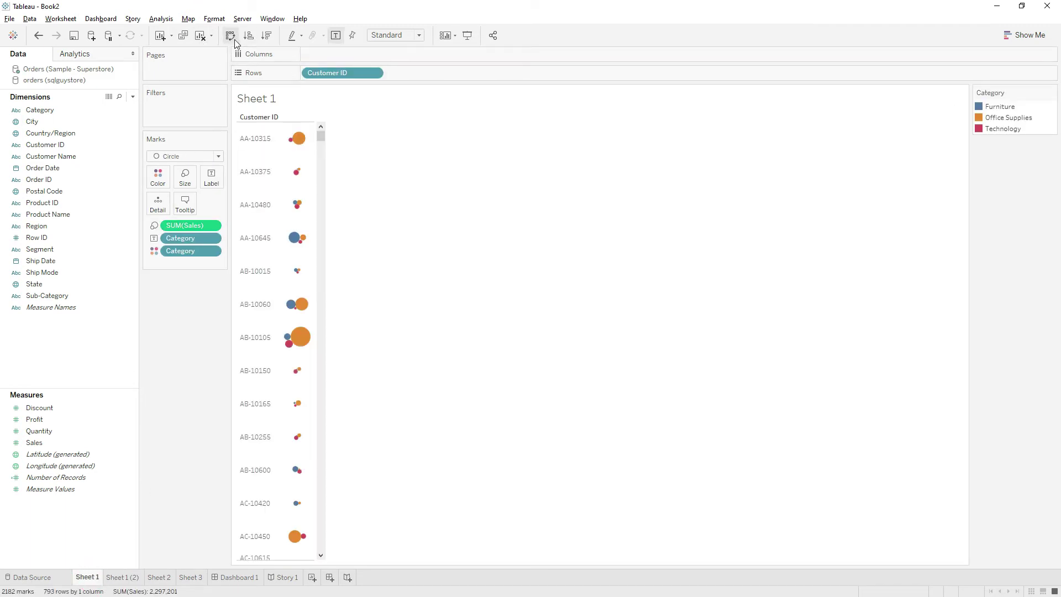
Add Region and swap axes so Region rows face Customer ID columns, sorted by sales descending
{"action": "left_click_drag", "start_coordinate": [36, 226], "coordinate": [360, 54]}
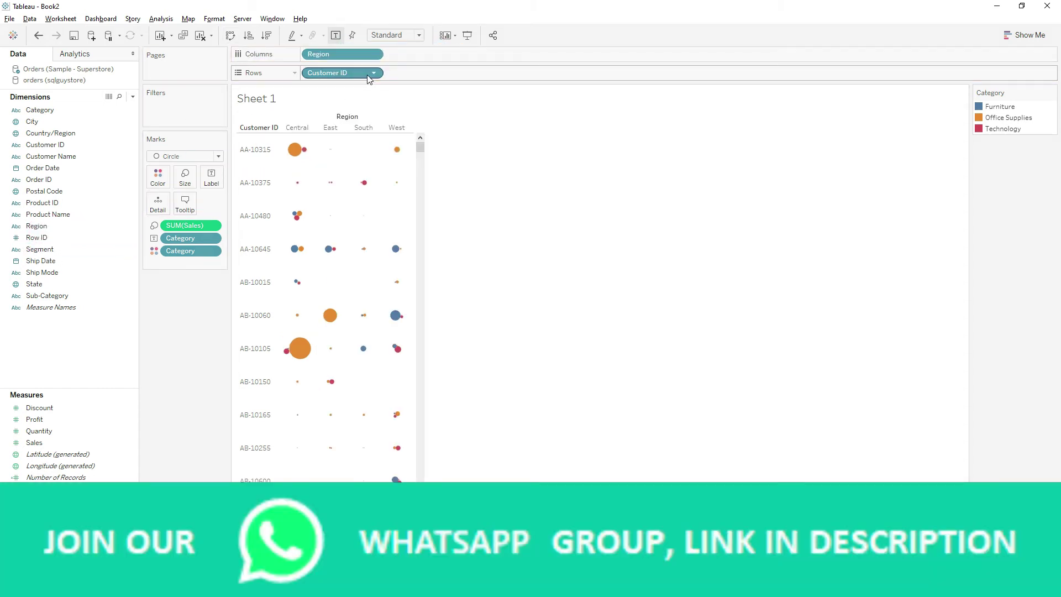
{"action": "left_click", "coordinate": [230, 39]}
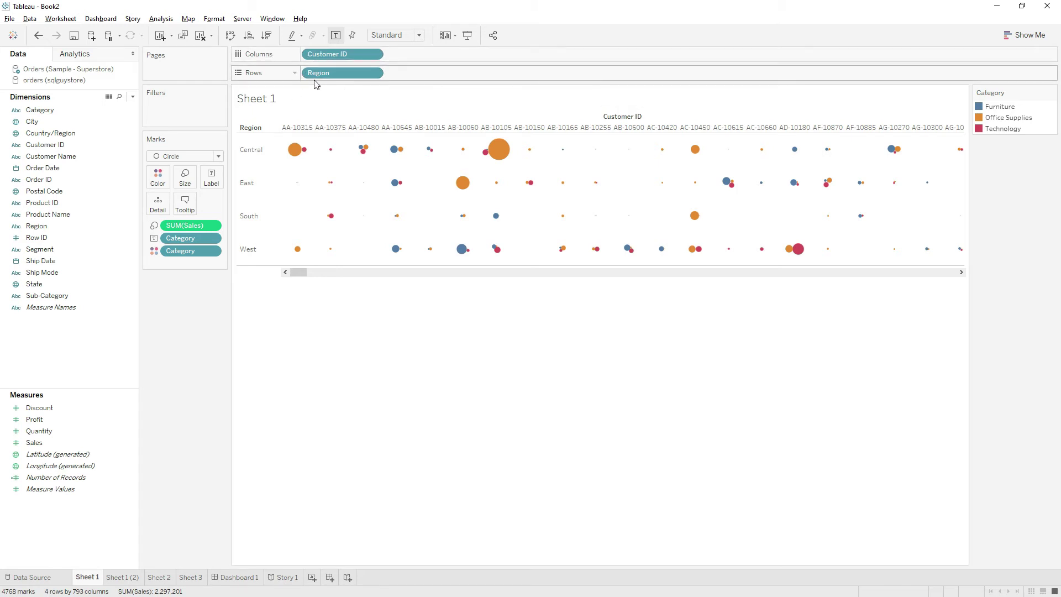
{"action": "left_click", "coordinate": [250, 37]}
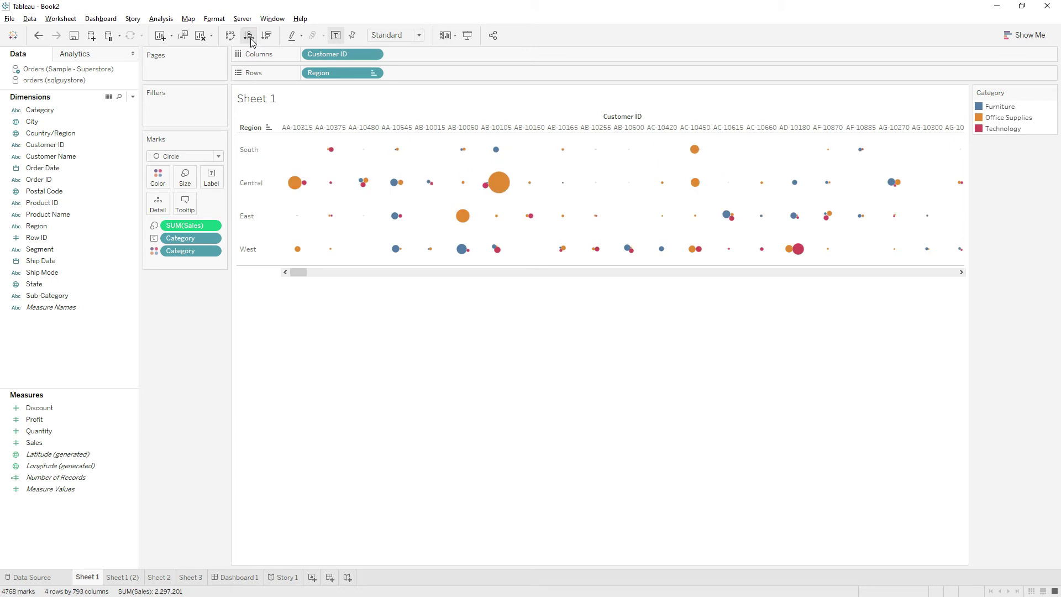
{"action": "left_click", "coordinate": [265, 36]}
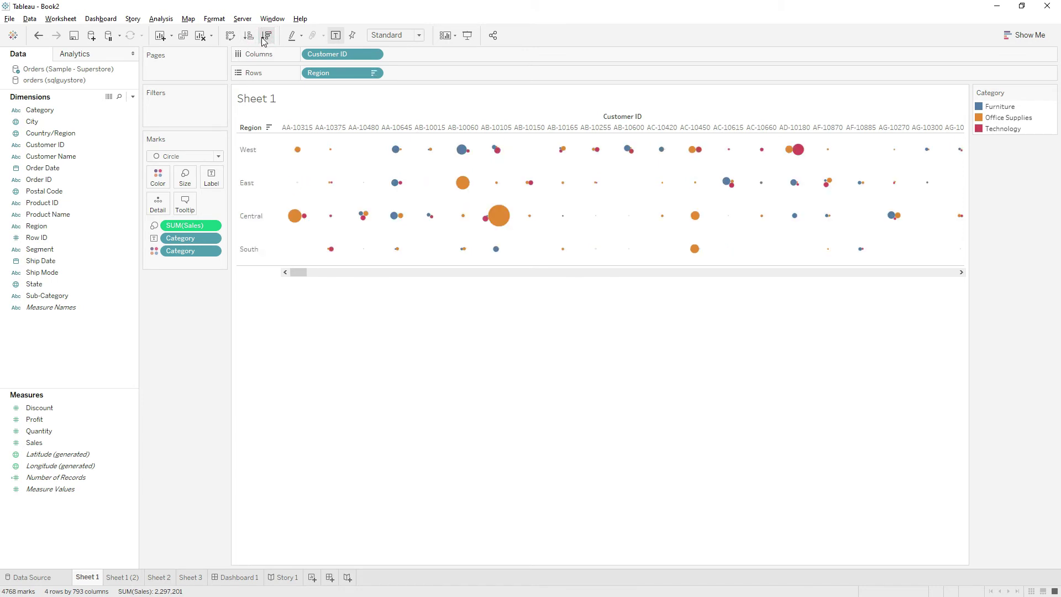
Highlight by Customer ID and select the 22 West, East and Central marks, AA-10645 to AB-10150
{"action": "left_click", "coordinate": [302, 38]}
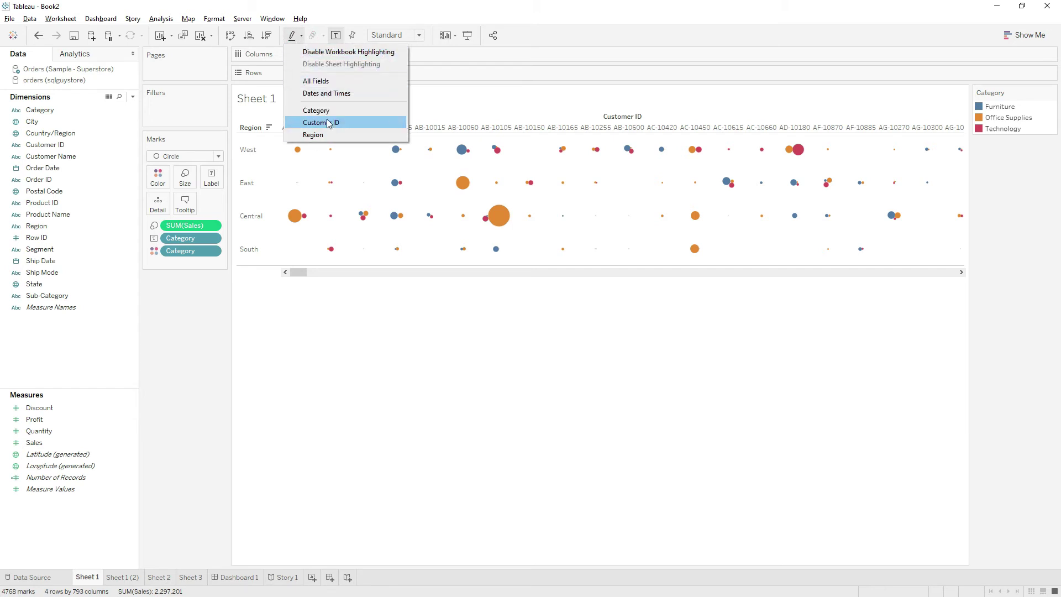
{"action": "left_click", "coordinate": [326, 17]}
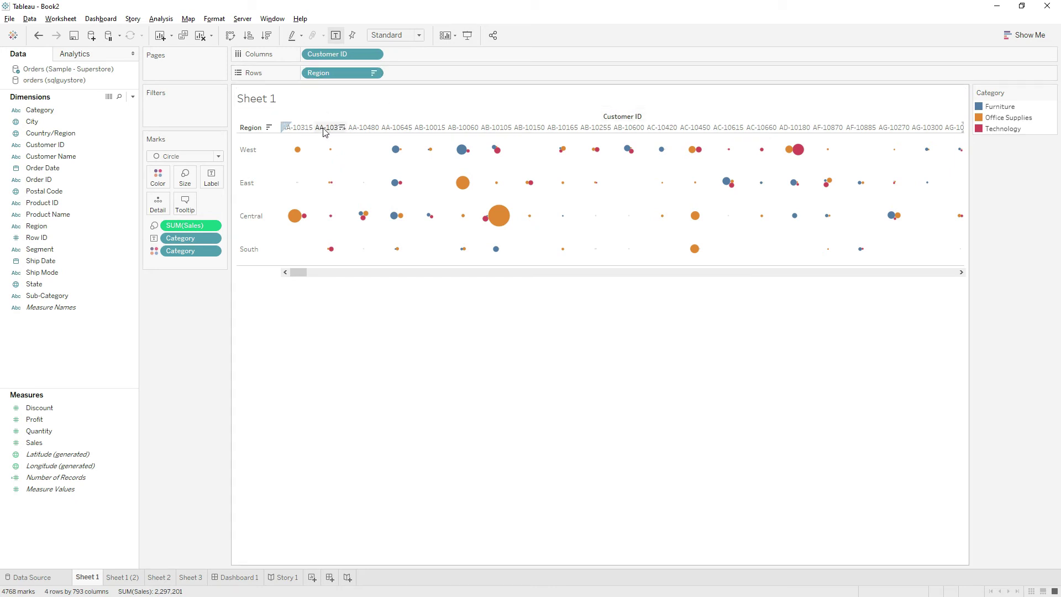
{"action": "left_click_drag", "start_coordinate": [368, 148], "coordinate": [553, 239]}
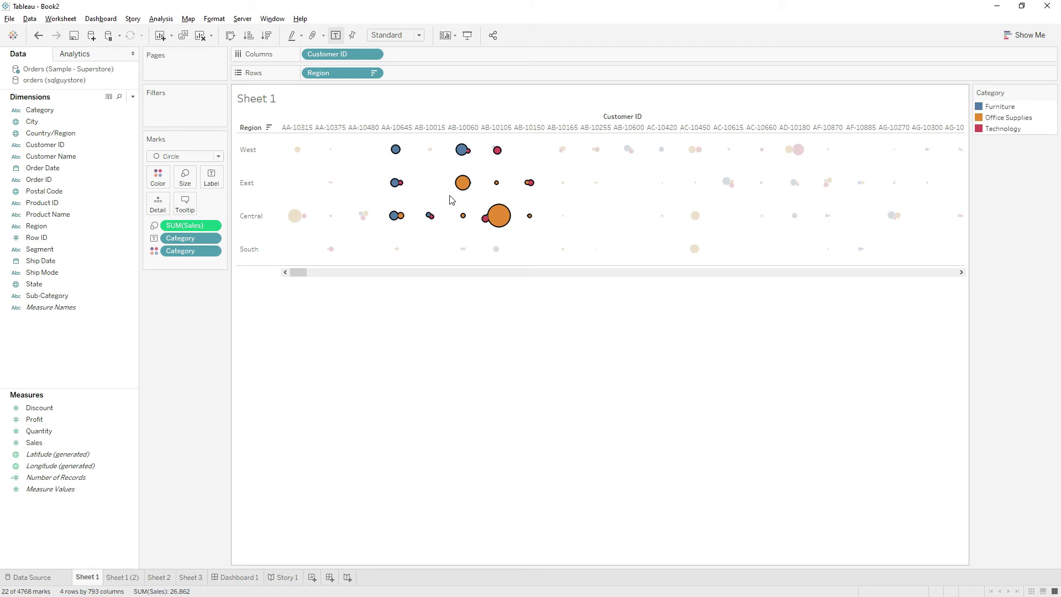
{"action": "left_click", "coordinate": [313, 38]}
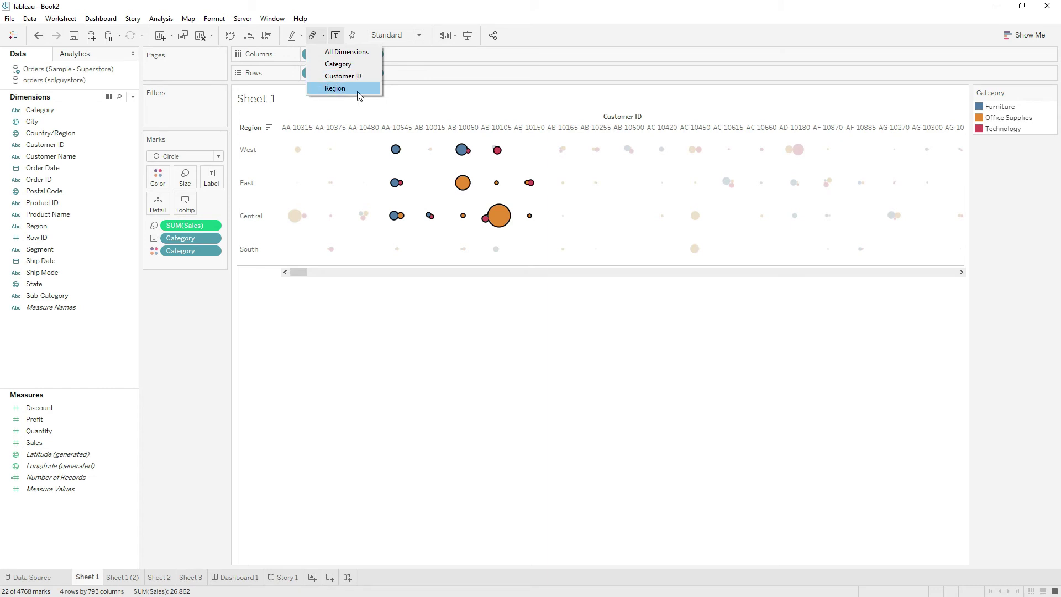
Group regions into 'Central, East, West' and 'Other', then place Region (group) on Rows before Region
{"action": "left_click", "coordinate": [336, 88]}
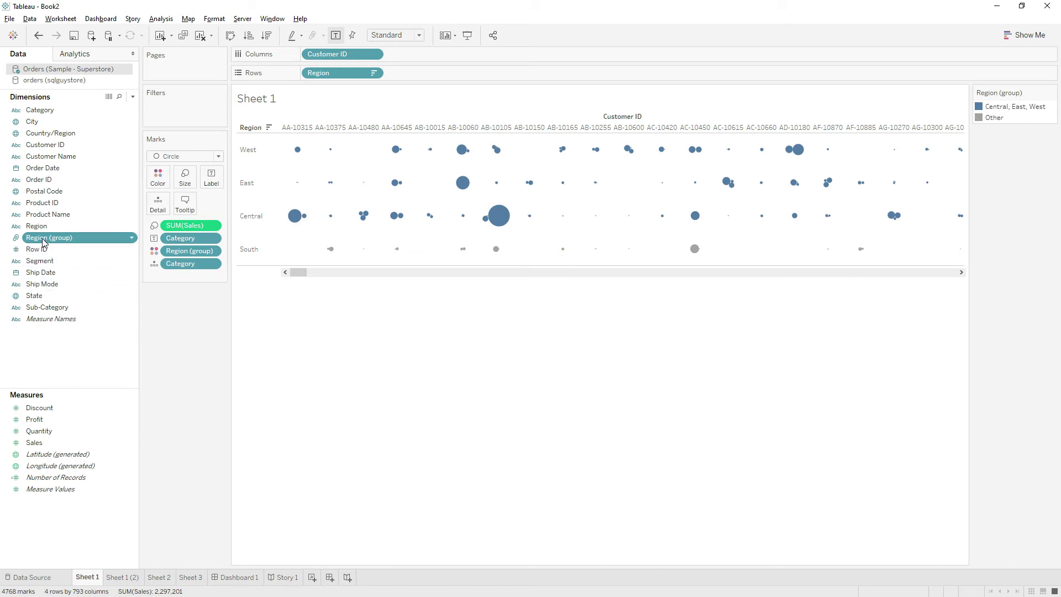
{"action": "left_click_drag", "start_coordinate": [43, 242], "coordinate": [325, 103]}
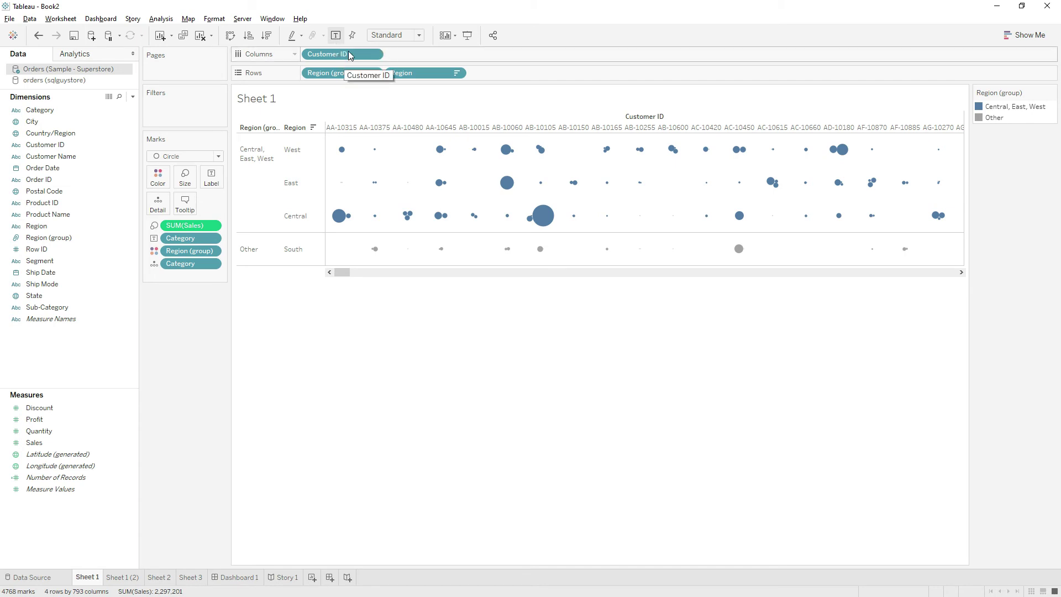
{"action": "left_click", "coordinate": [335, 35]}
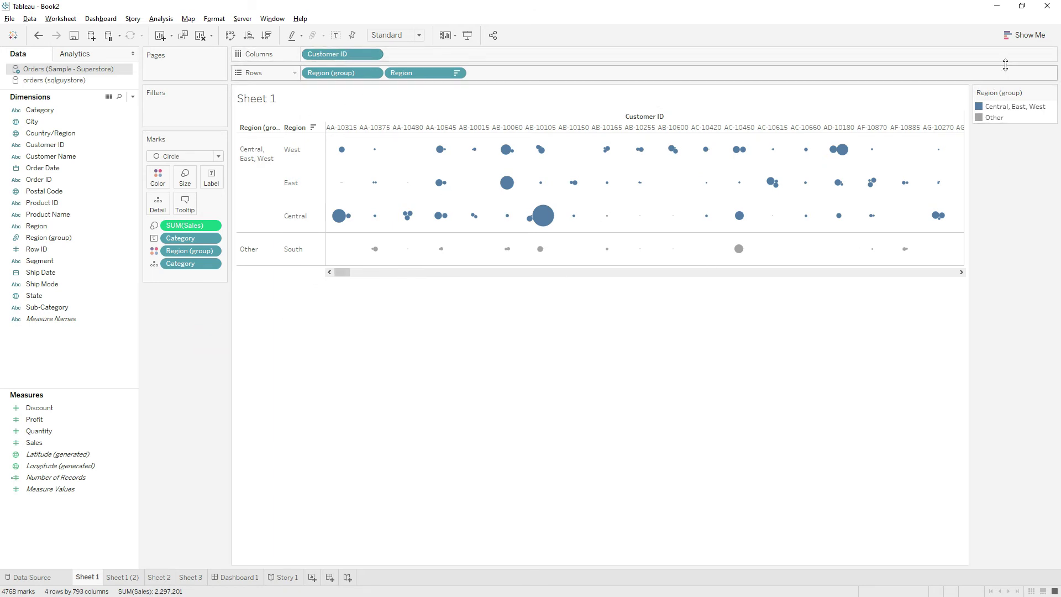
Remove Region (group) from Rows and make horizontal bars with SUM(Sales) on Columns
{"action": "left_click", "coordinate": [1024, 35]}
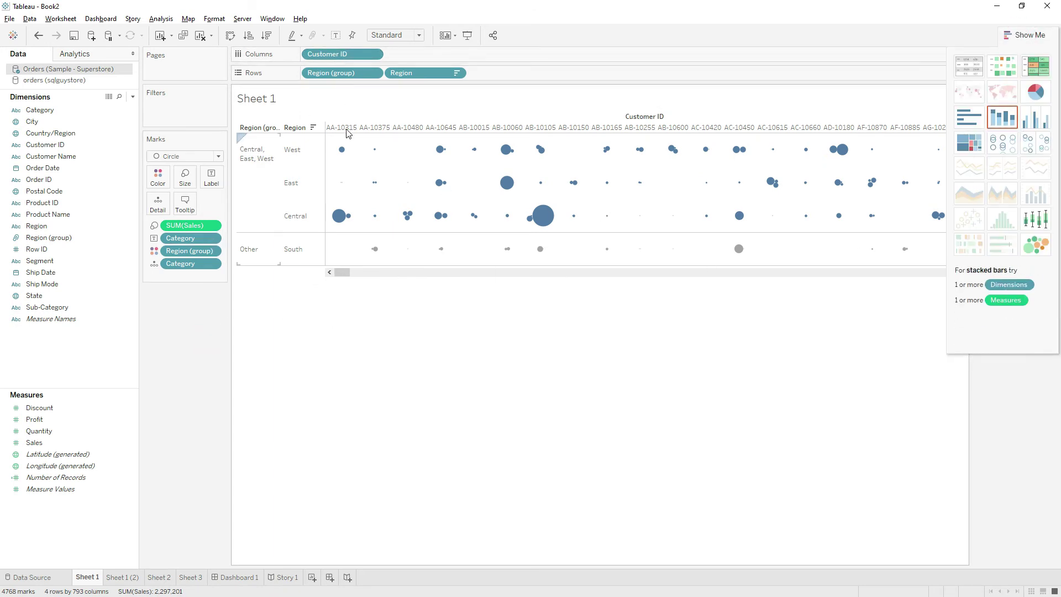
{"action": "left_click_drag", "start_coordinate": [357, 73], "coordinate": [216, 381]}
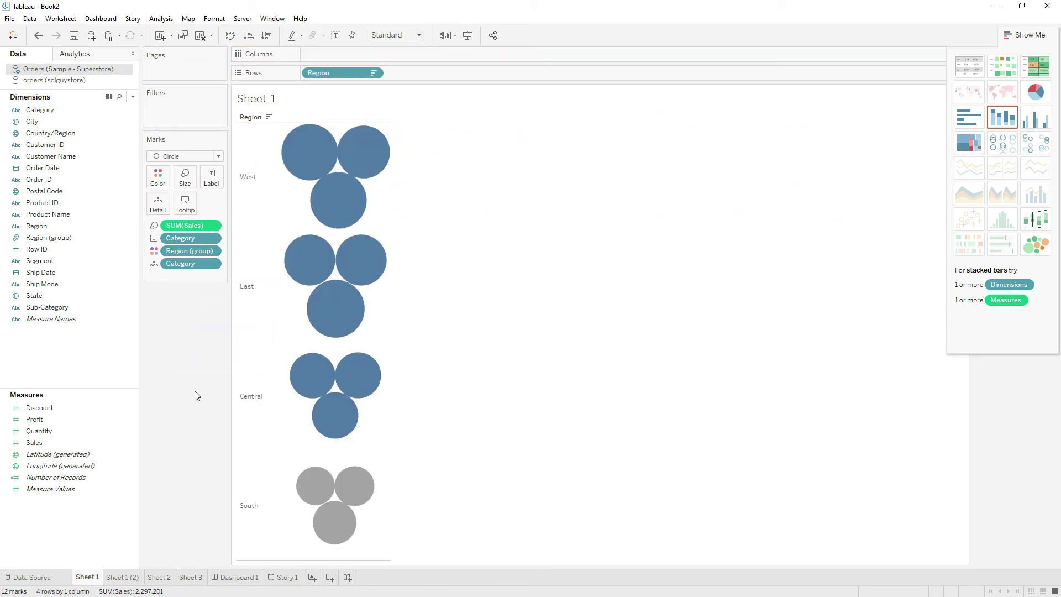
{"action": "left_click", "coordinate": [182, 157]}
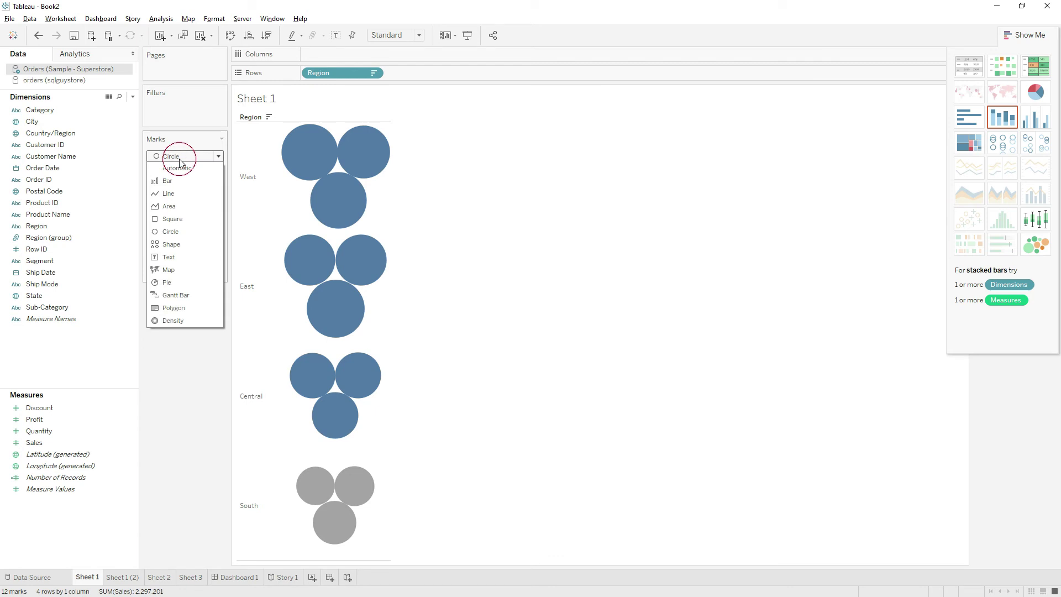
{"action": "left_click", "coordinate": [177, 181]}
{"action": "left_click_drag", "start_coordinate": [189, 225], "coordinate": [400, 57]}
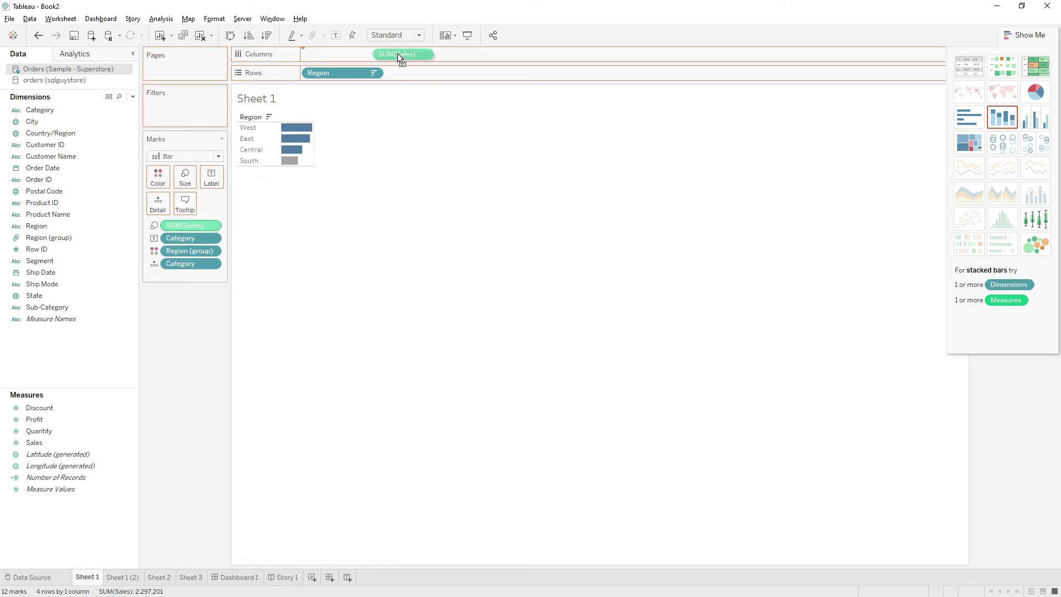
{"action": "left_click_drag", "start_coordinate": [364, 162], "coordinate": [366, 163]}
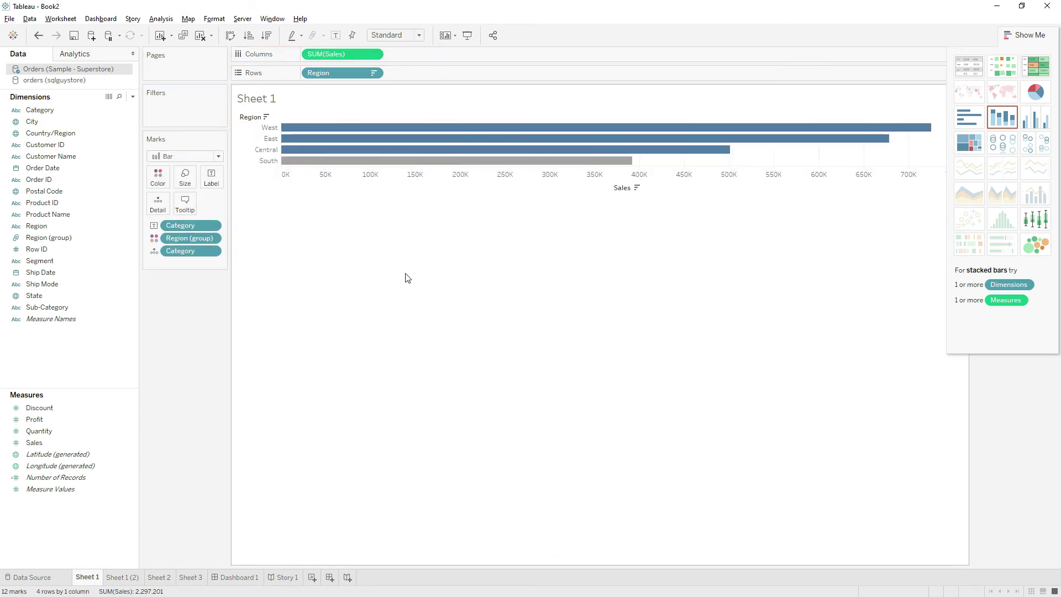
{"action": "left_click", "coordinate": [1019, 34]}
Turn the Category mark labels on, then hide them again
{"action": "left_click", "coordinate": [335, 36]}
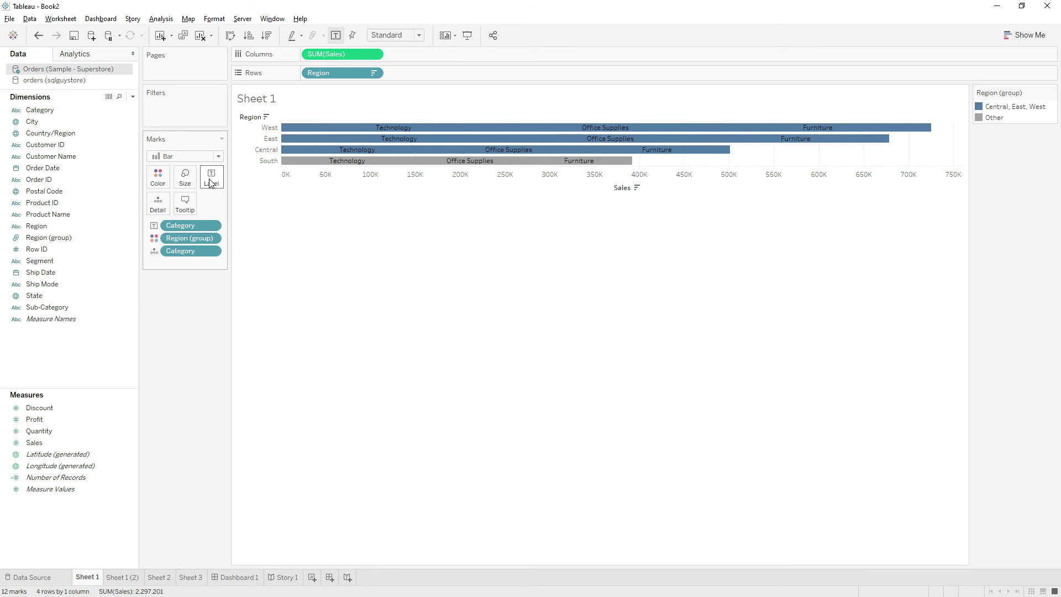
{"action": "mouse_move", "coordinate": [362, 132]}
{"action": "left_click", "coordinate": [338, 37]}
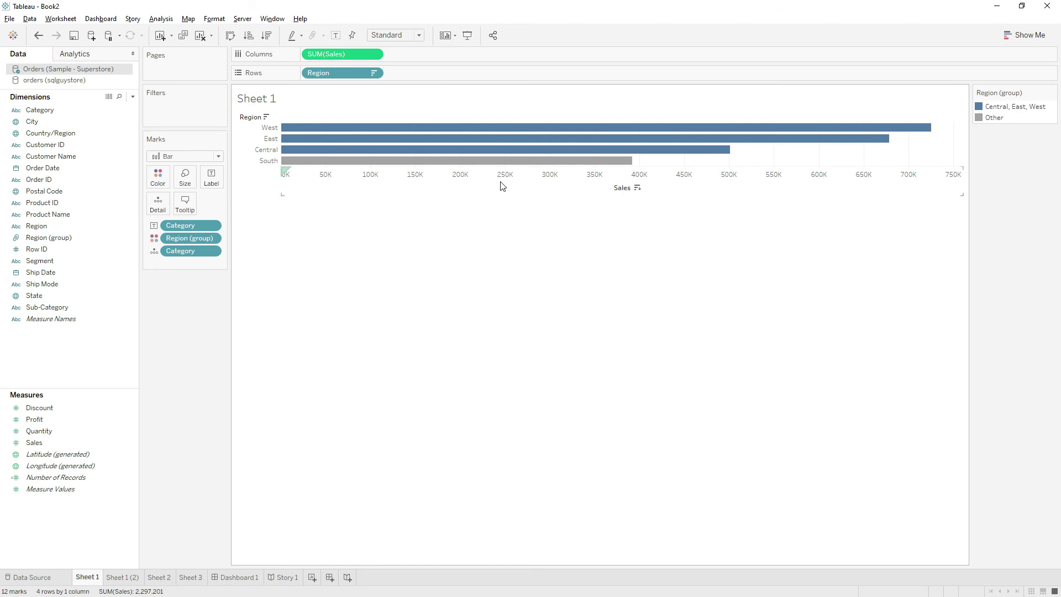
Lock the Sales axis and add an Order Date filter keeping only the year 2017
{"action": "left_click", "coordinate": [351, 35]}
{"action": "left_click_drag", "start_coordinate": [43, 166], "coordinate": [166, 105]}
{"action": "left_click", "coordinate": [505, 236]}
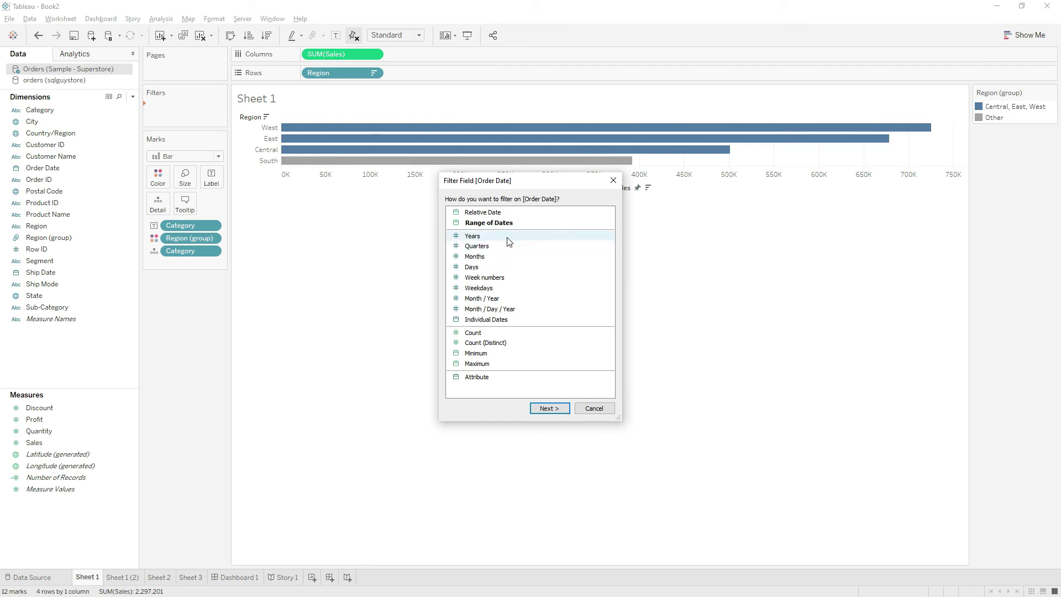
{"action": "left_click", "coordinate": [547, 407]}
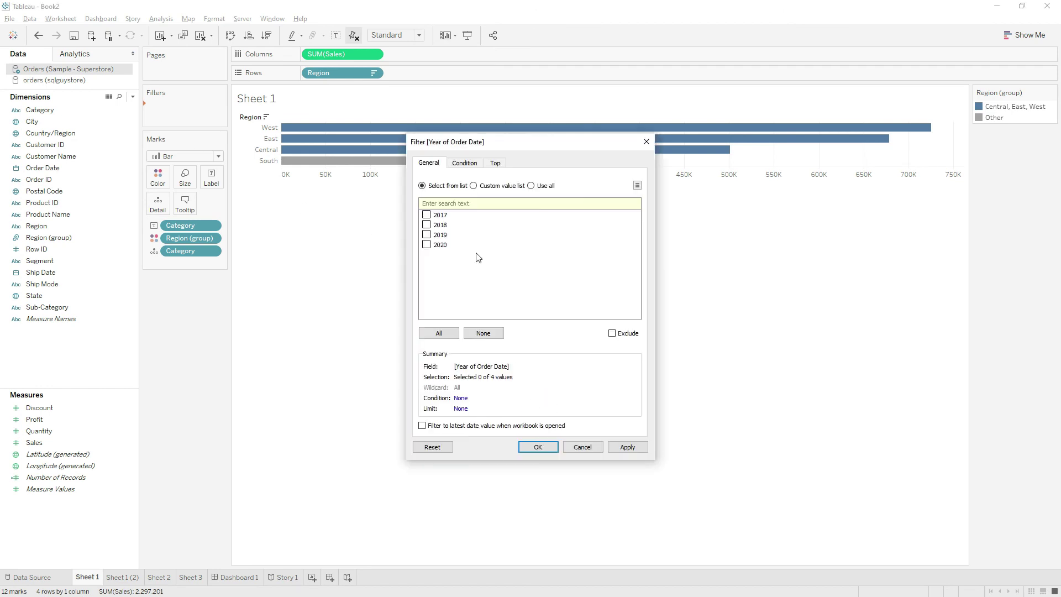
{"action": "left_click", "coordinate": [426, 216]}
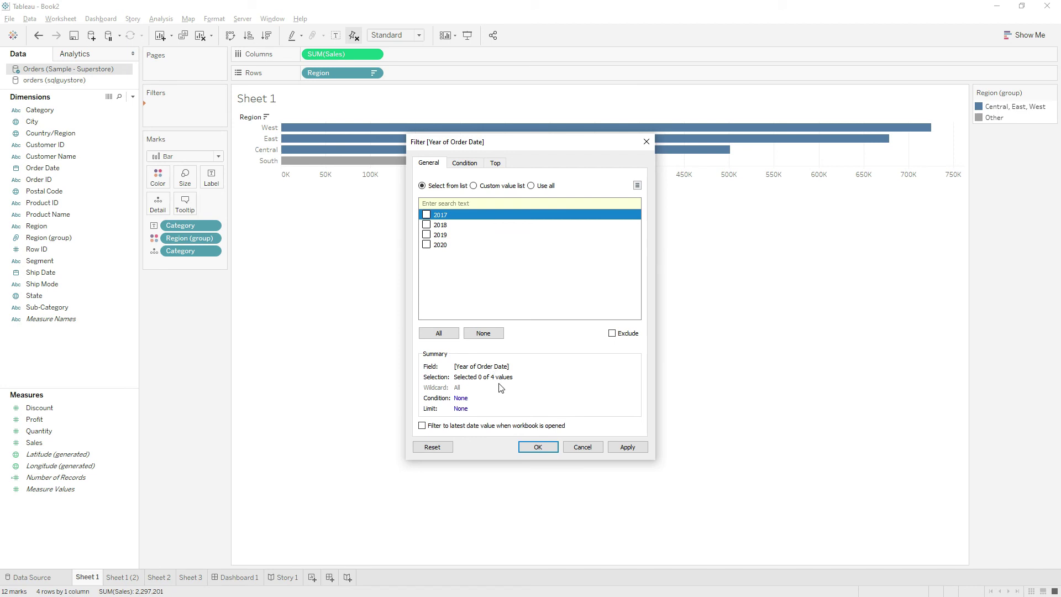
{"action": "left_click", "coordinate": [537, 446]}
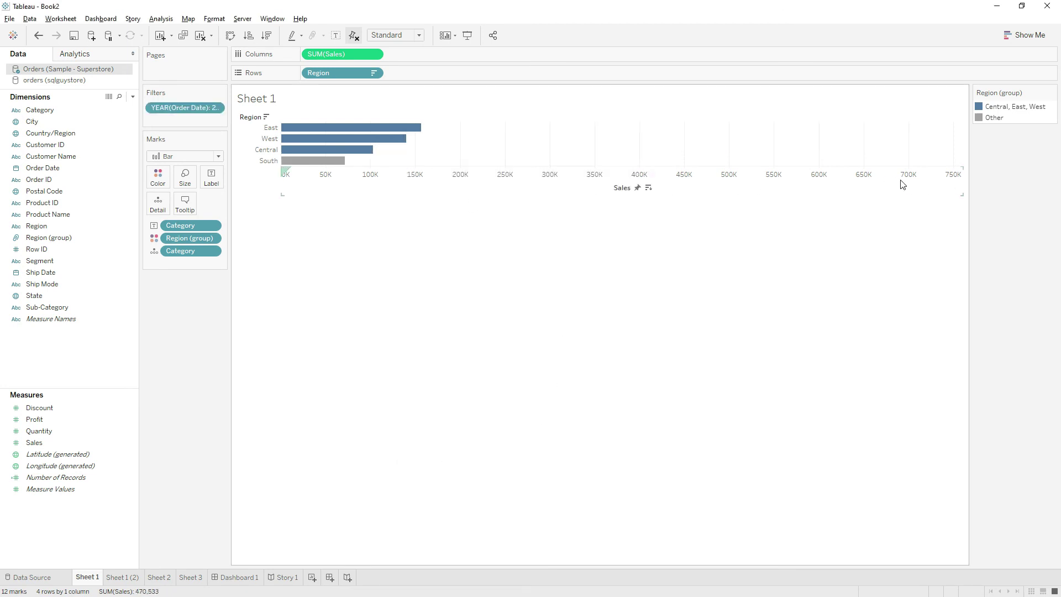
{"action": "mouse_move", "coordinate": [326, 157]}
Reset the Sales axis to 0–160K and keep Standard view sizing
{"action": "left_click", "coordinate": [354, 36]}
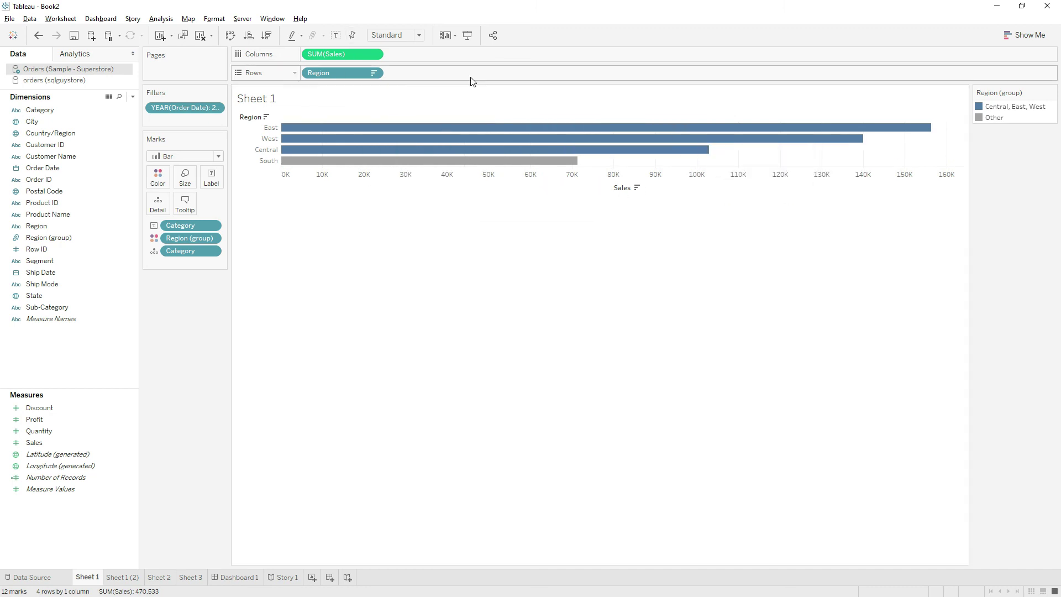
{"action": "left_click", "coordinate": [416, 37]}
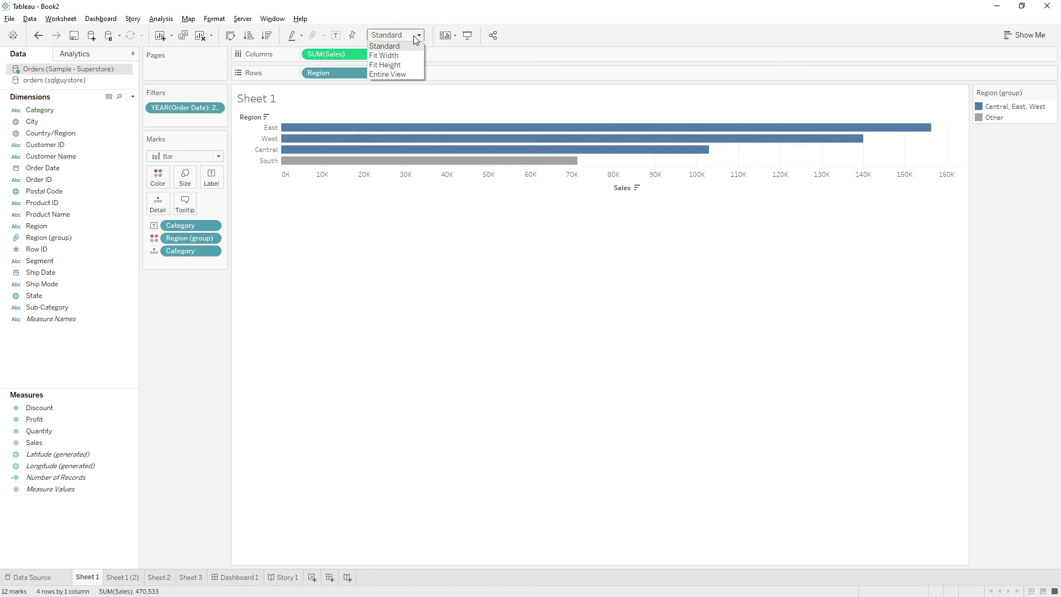
{"action": "left_click", "coordinate": [411, 230]}
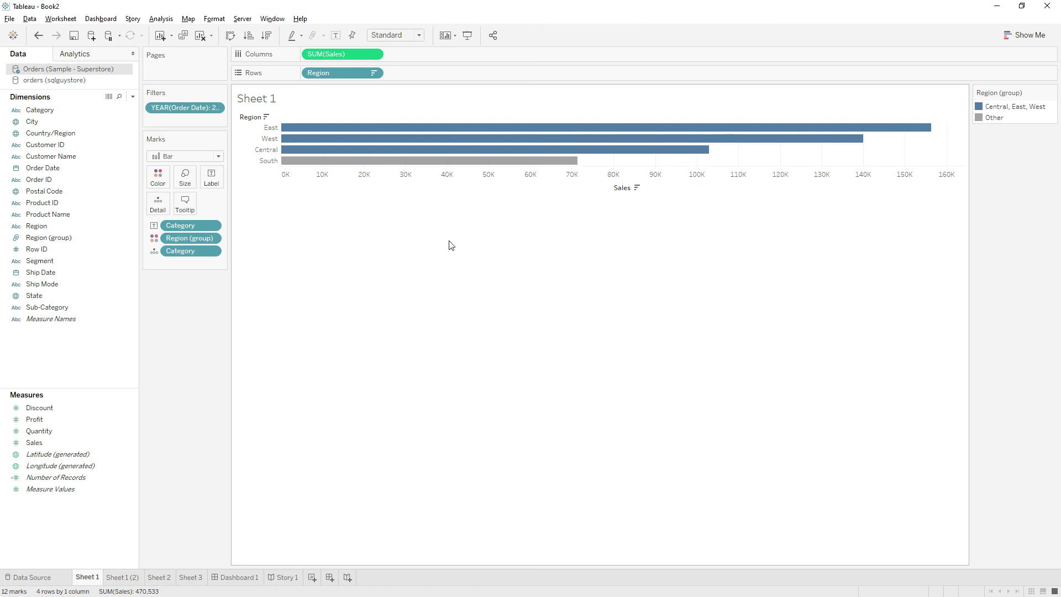
Try Fit Width, Fit Height and Entire View sizing for the chart
{"action": "left_click", "coordinate": [403, 35]}
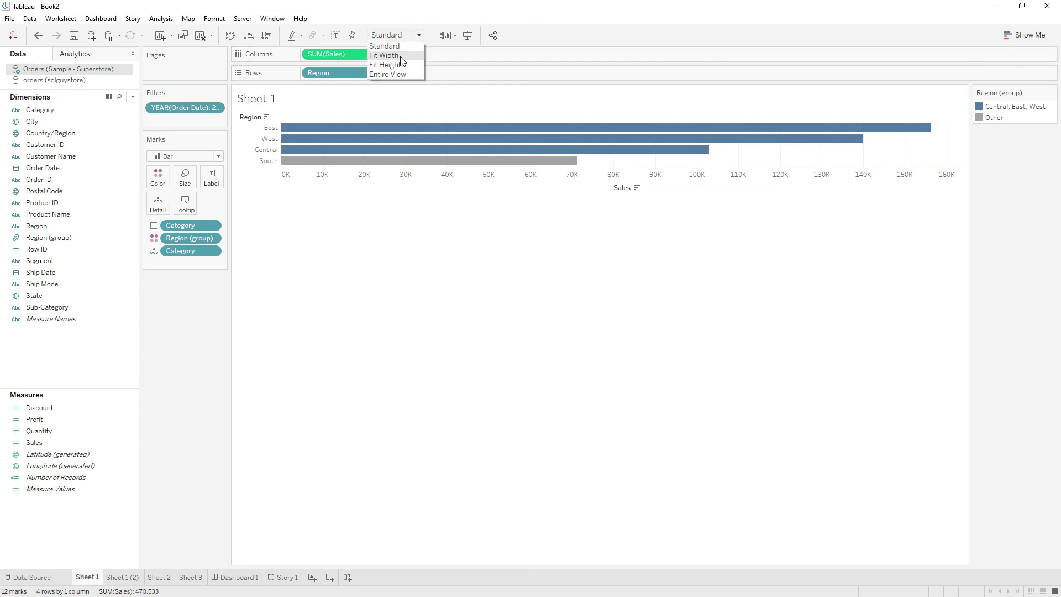
{"action": "left_click", "coordinate": [401, 57]}
{"action": "left_click", "coordinate": [402, 35]}
{"action": "left_click", "coordinate": [398, 66]}
{"action": "left_click", "coordinate": [402, 35]}
{"action": "left_click", "coordinate": [394, 74]}
{"action": "left_click", "coordinate": [394, 36]}
{"action": "left_click", "coordinate": [395, 37]}
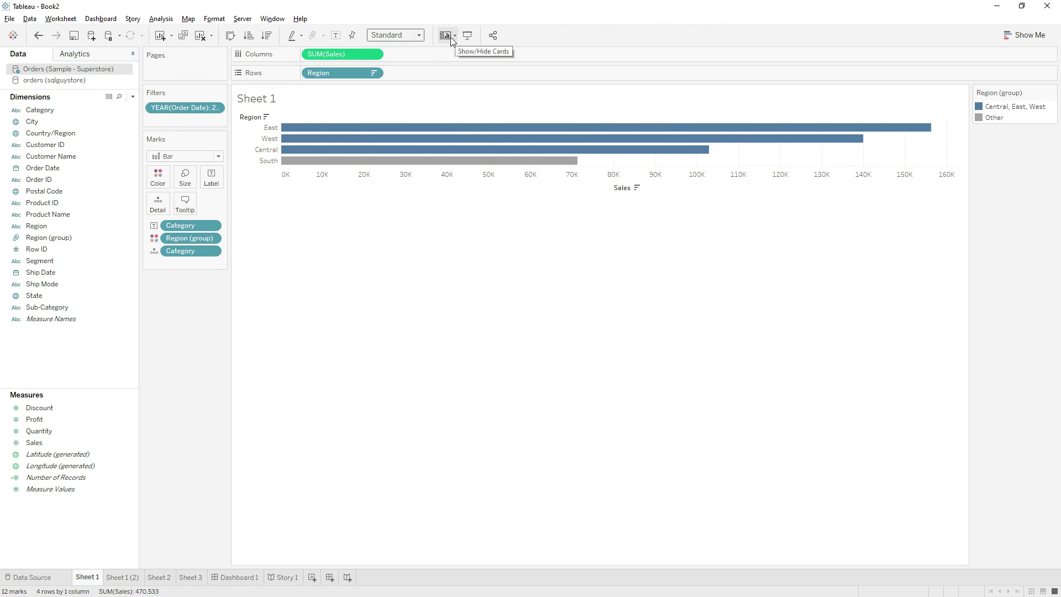
Hide the Pages shelf via the Show/Hide Cards list
{"action": "left_click", "coordinate": [454, 36]}
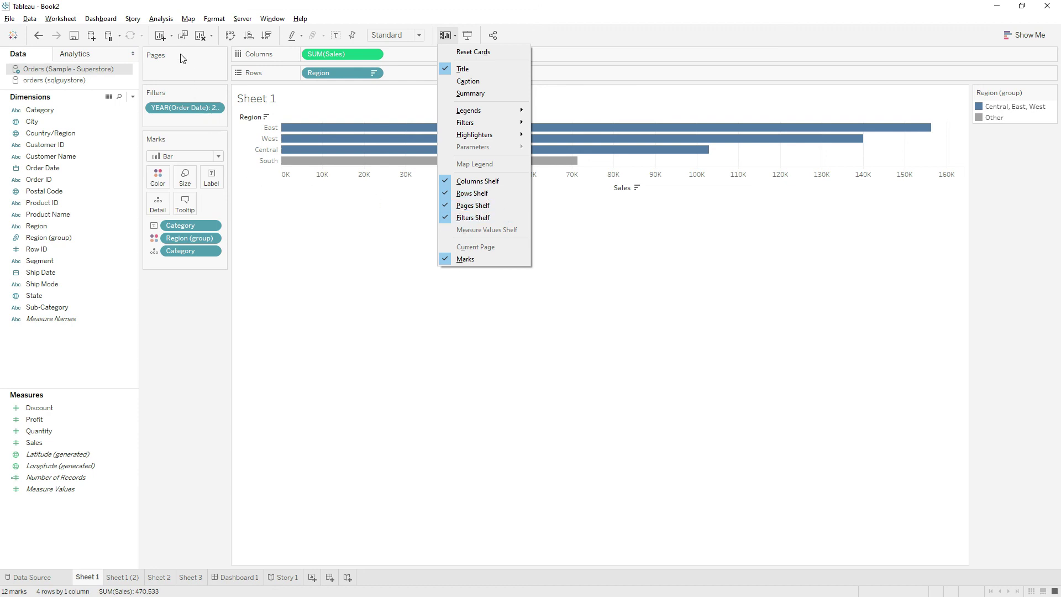
{"action": "left_click", "coordinate": [482, 207]}
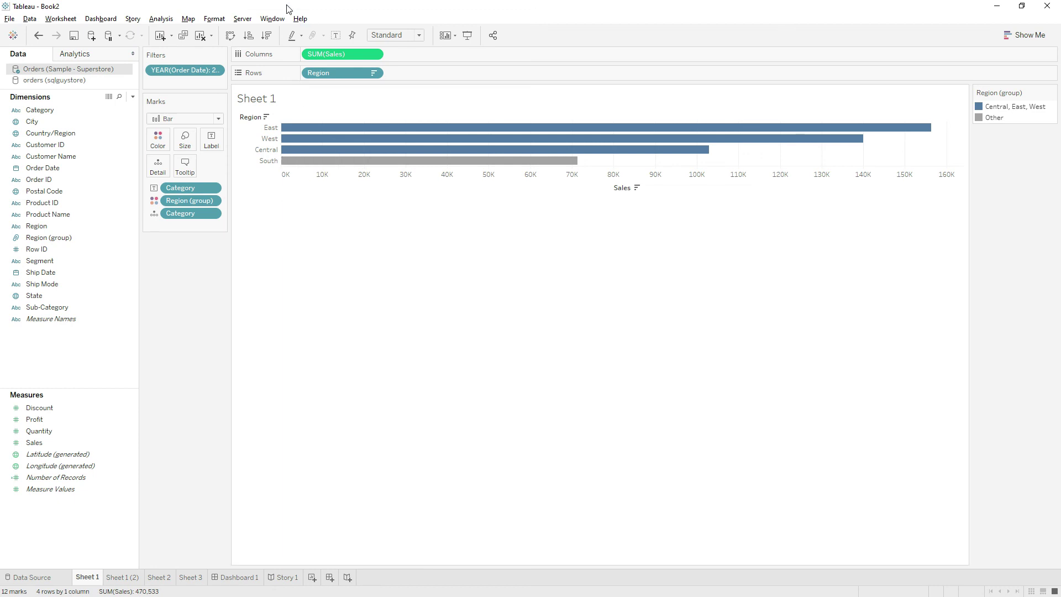
{"action": "left_click", "coordinate": [451, 37]}
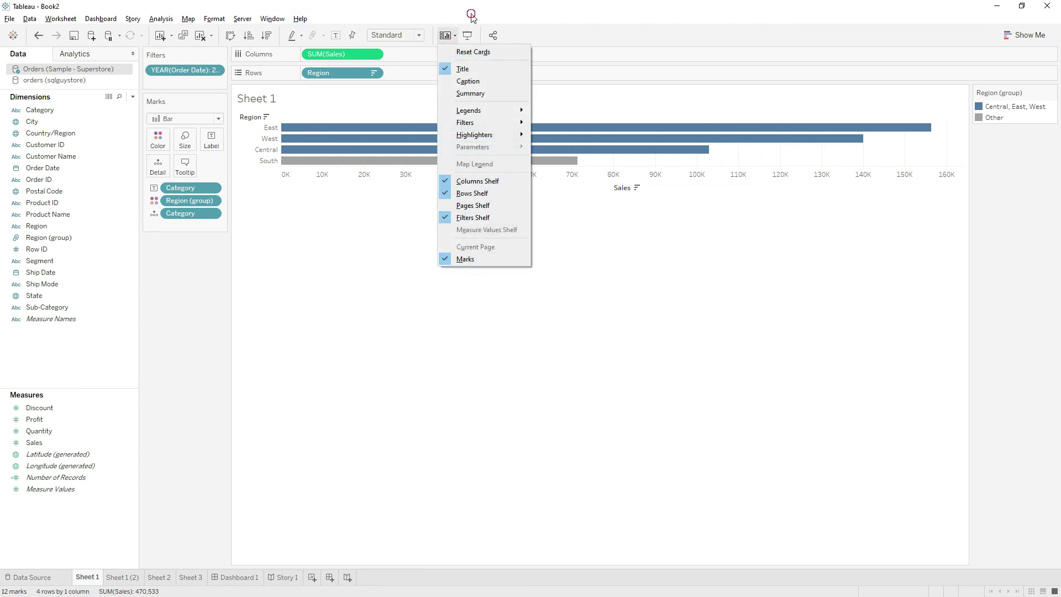
{"action": "left_click", "coordinate": [469, 37]}
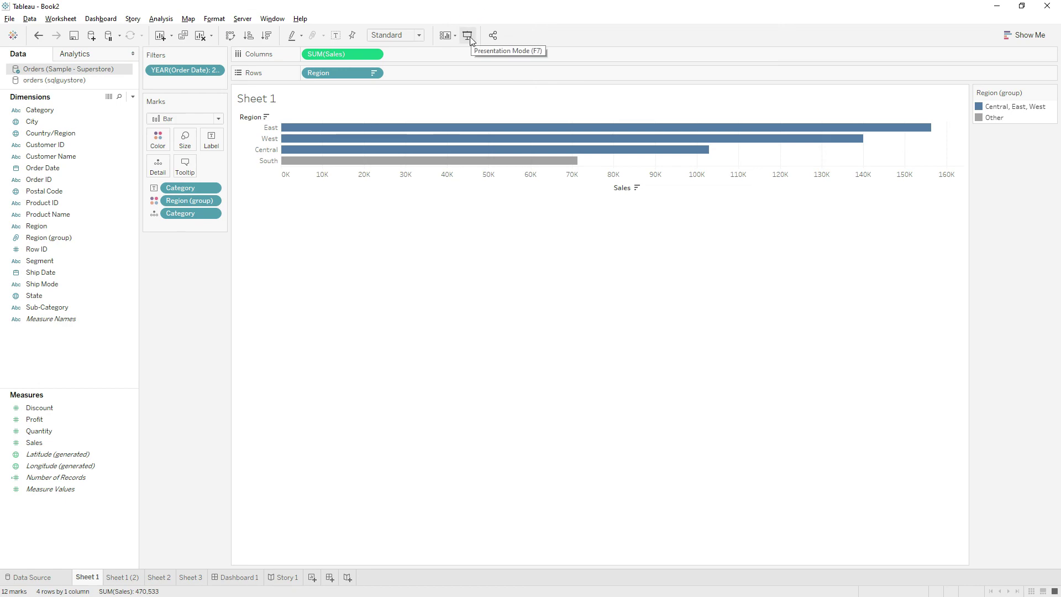
{"action": "left_click", "coordinate": [470, 38]}
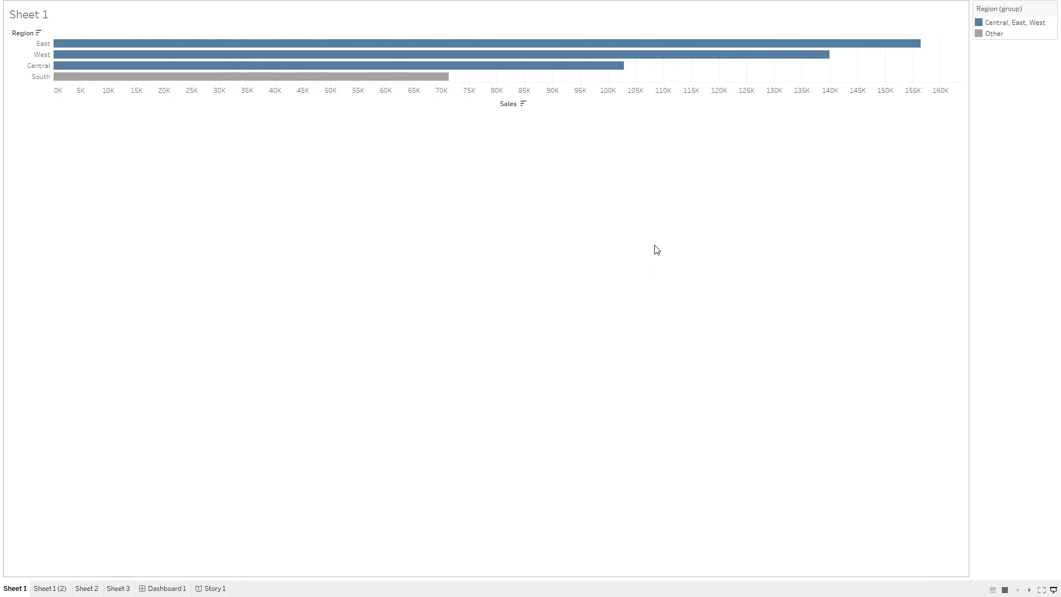
{"action": "key", "text": "Escape"}
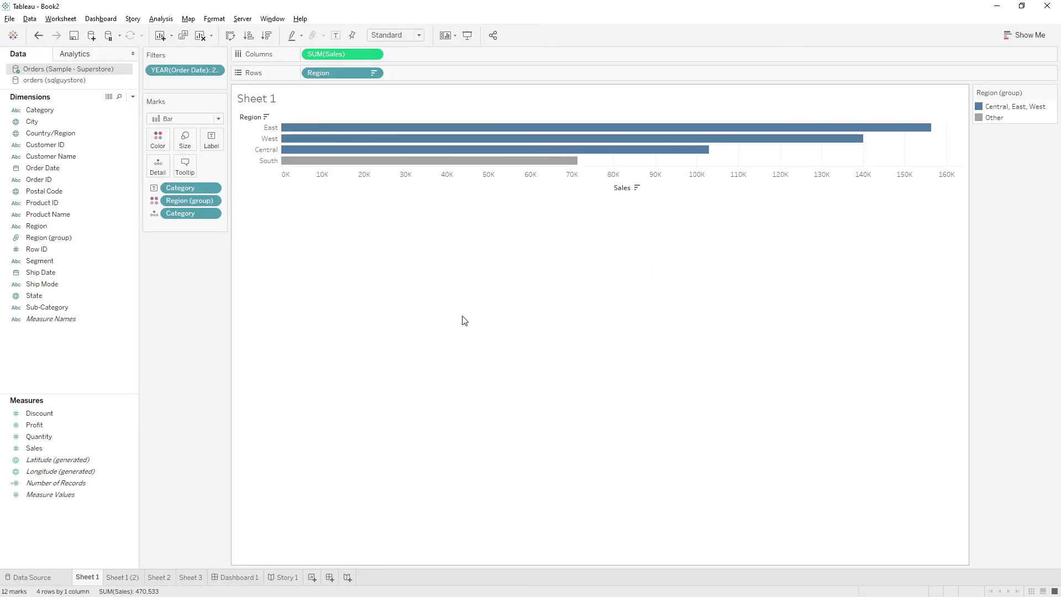